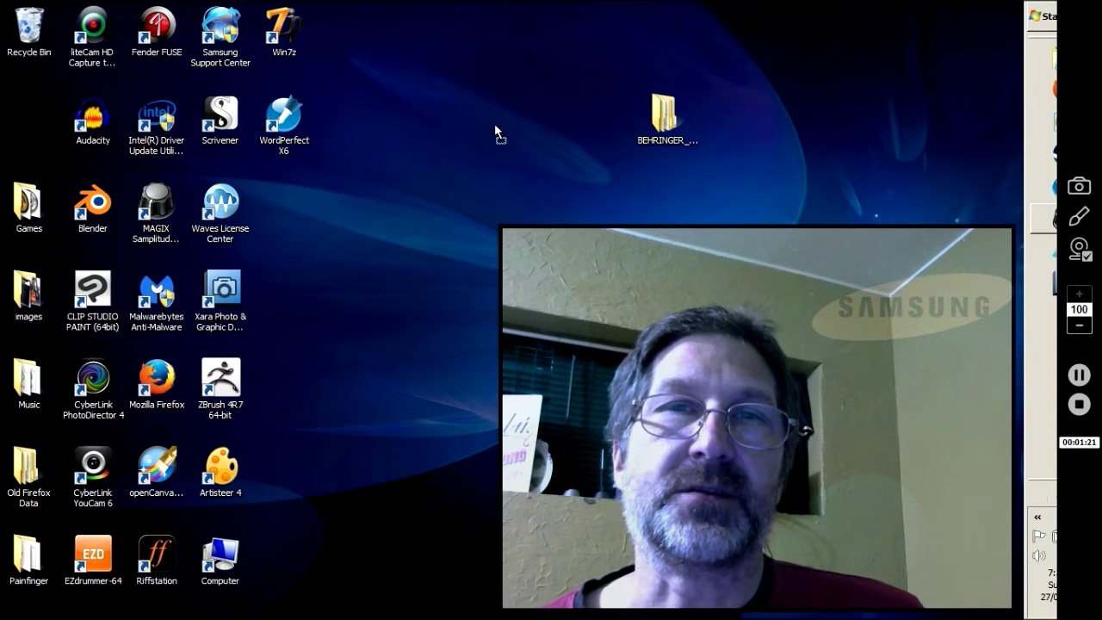
Move the BEHRINGER_2902_X64_2.8.40 folder into the desktop's first row of icons, beyond the Win7z shortcut.
left_click_drag(504, 128, 467, 102)
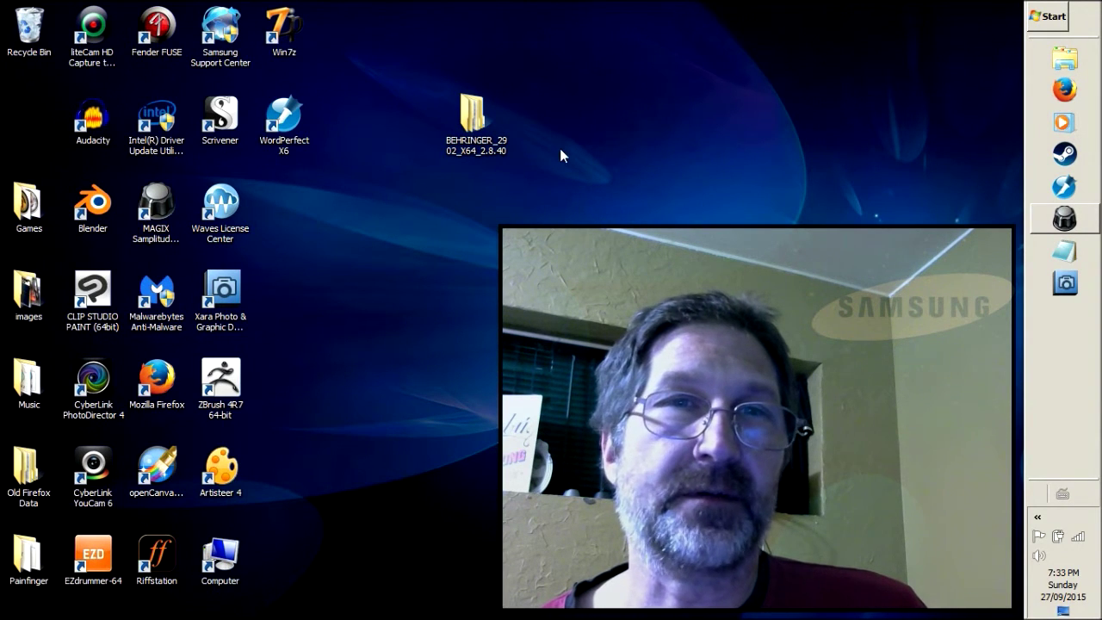
left_click_drag(472, 116, 396, 53)
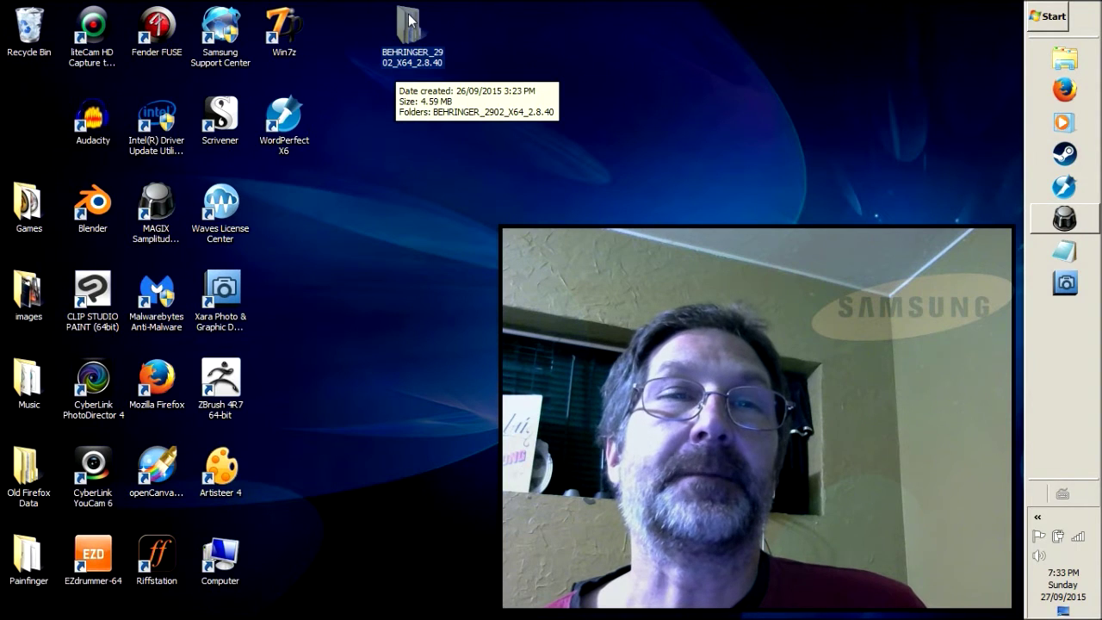
Examine the driver and setup files in the innermost BEHRINGER_2902_X64_2.8.40 folder and close the folder window.
double_click(406, 31)
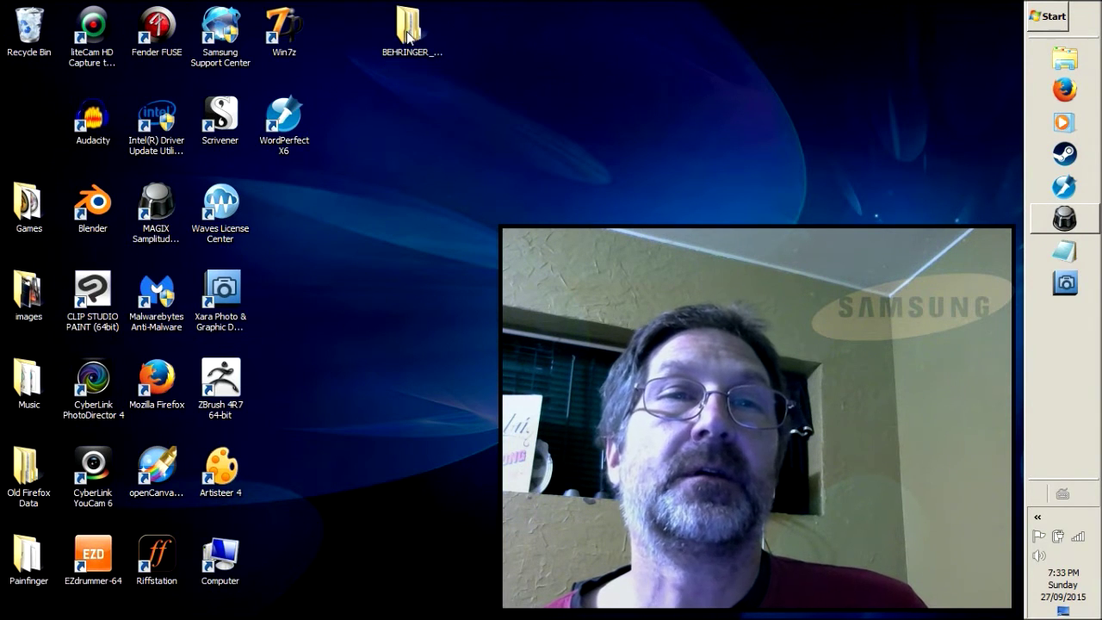
left_click_drag(457, 130, 407, 64)
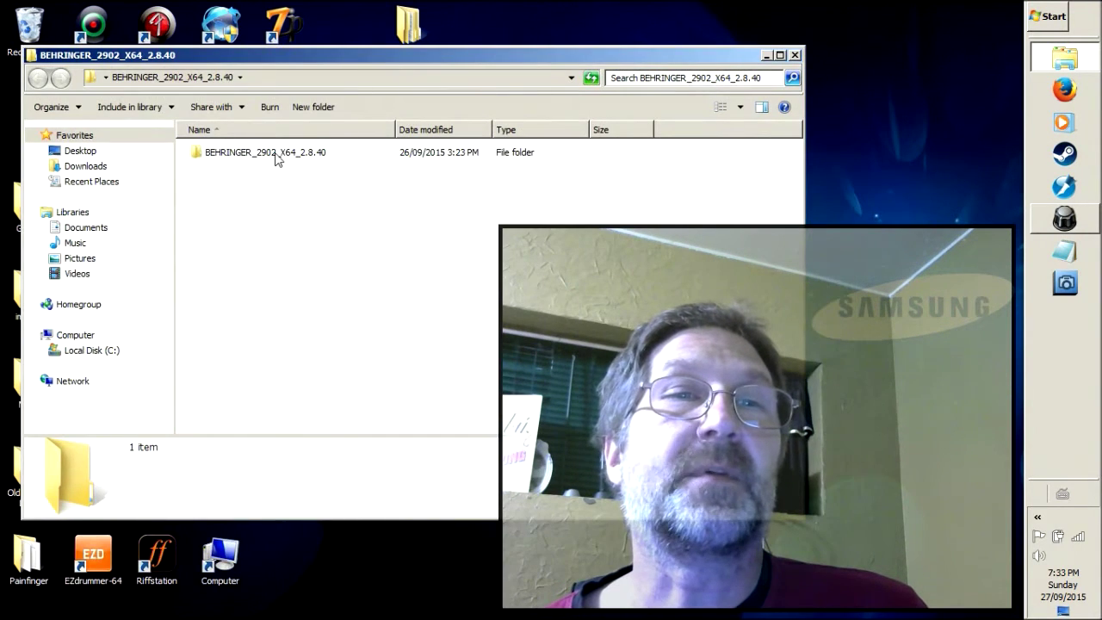
double_click(271, 155)
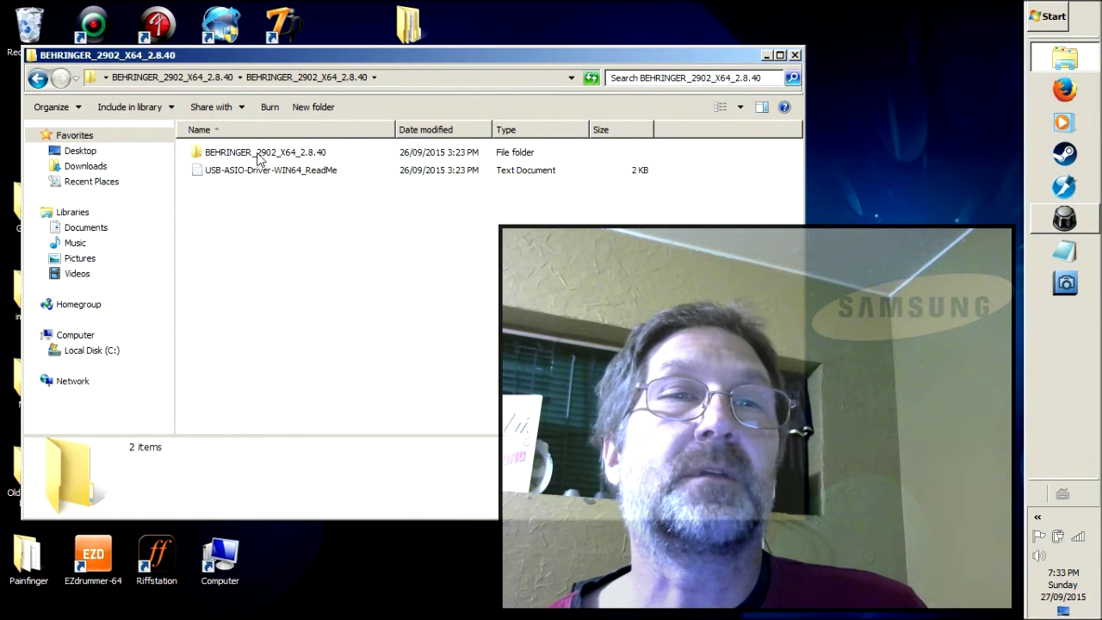
double_click(258, 158)
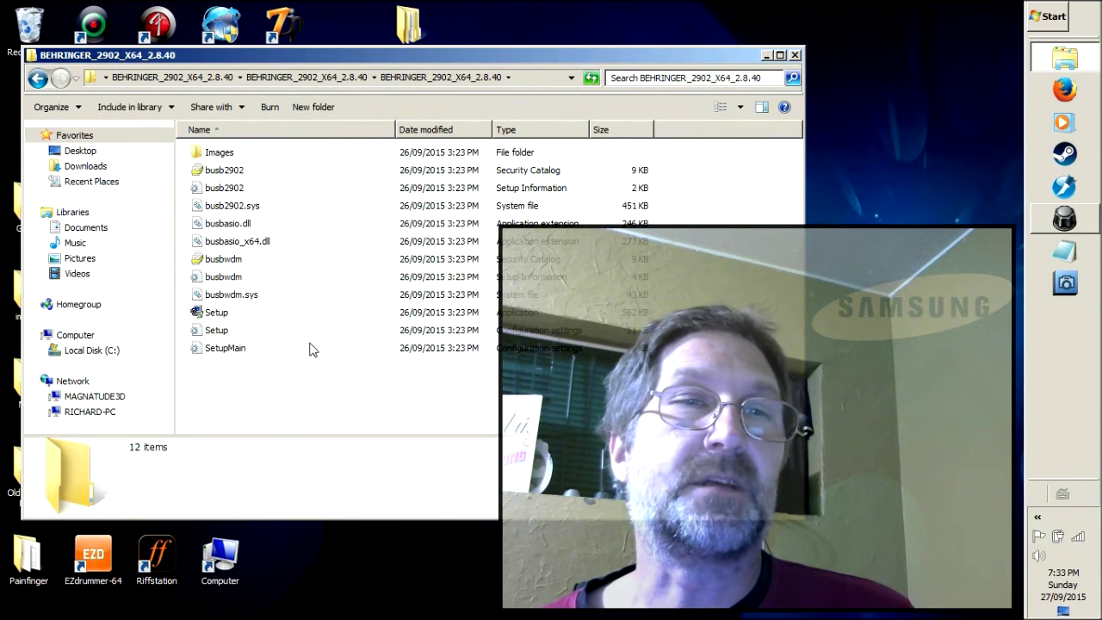
left_click(795, 57)
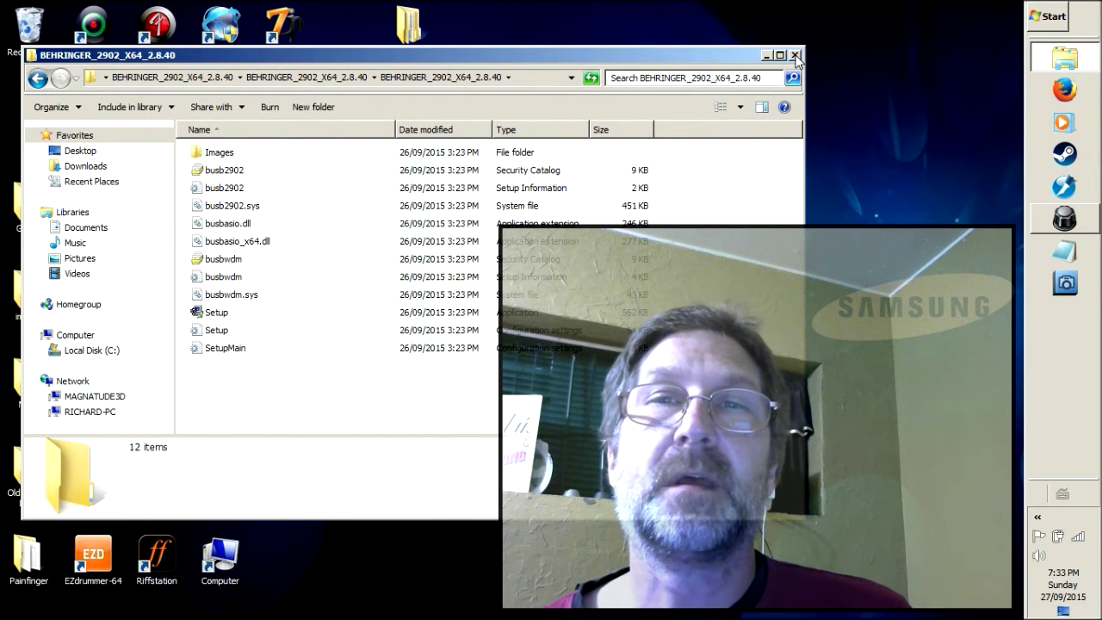
left_click(795, 55)
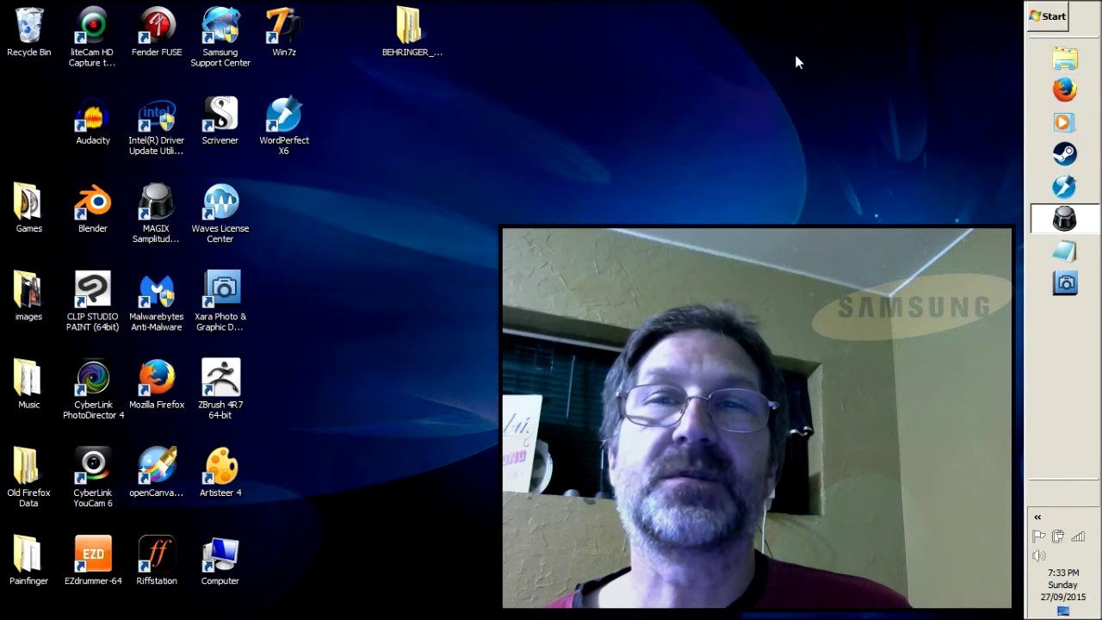
Check the BEHRINGER USB WDM AUDIO 2.8.40 Line In among the Windows recording devices and close the sound settings.
right_click(1039, 558)
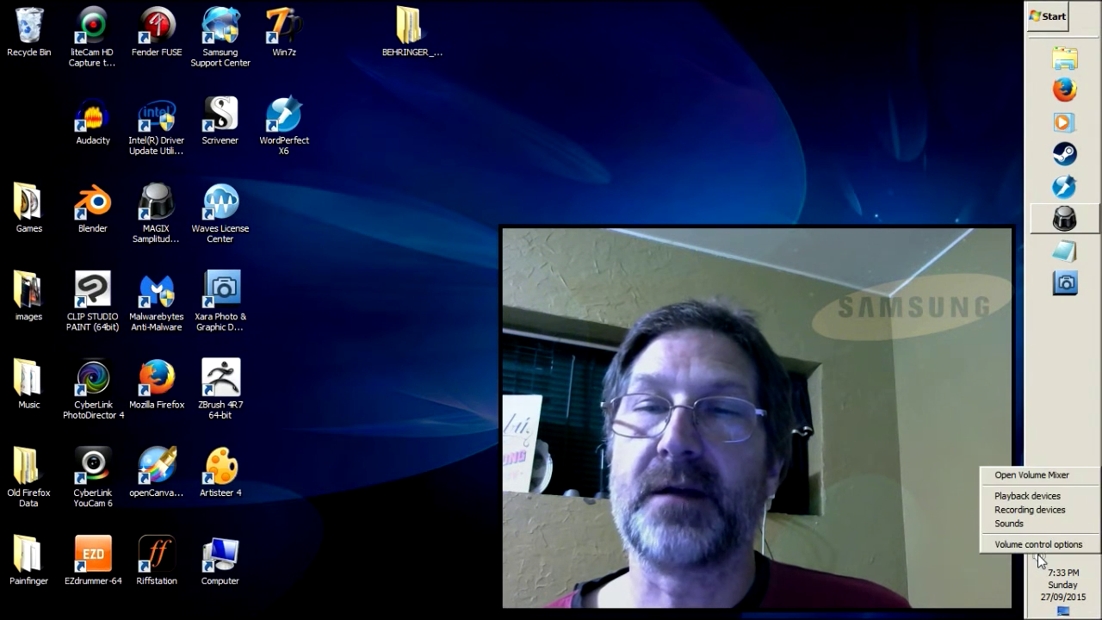
left_click(1014, 511)
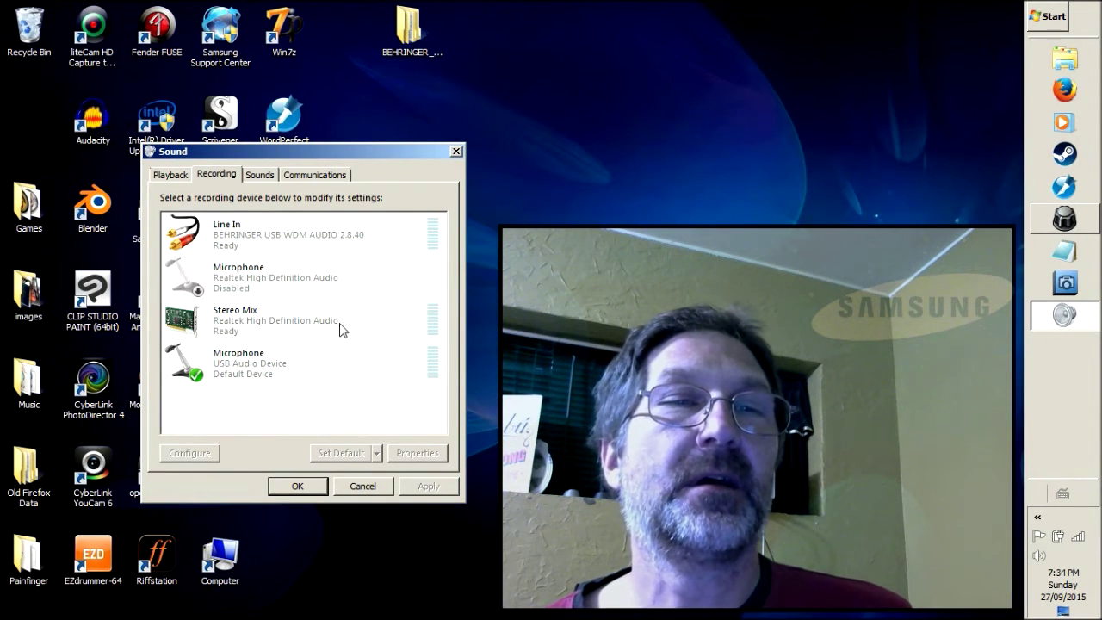
left_click(231, 234)
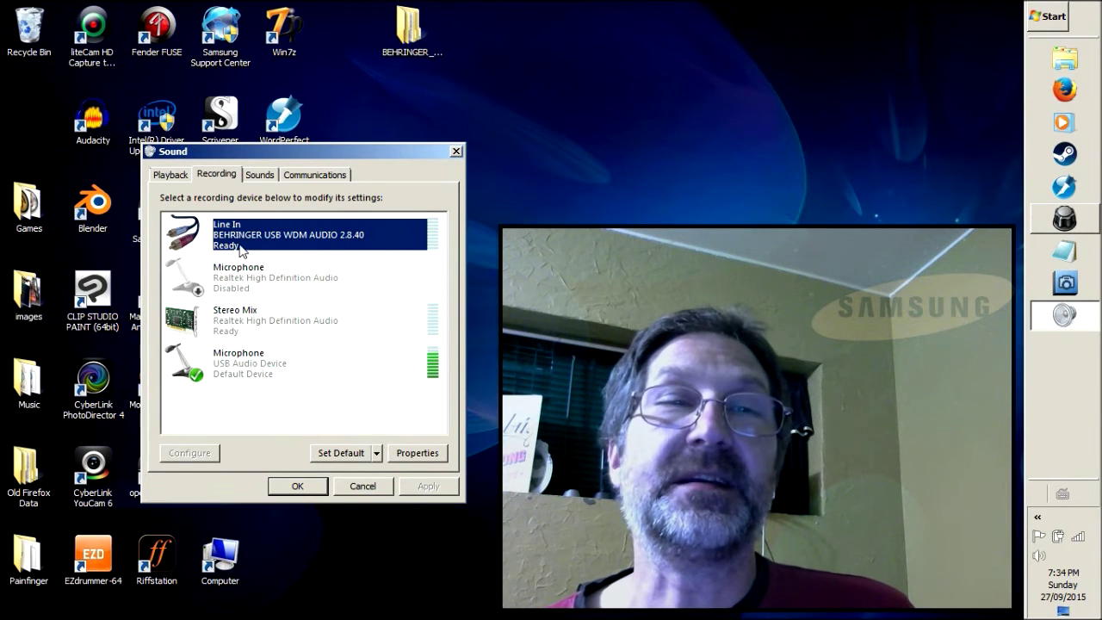
left_click(224, 175)
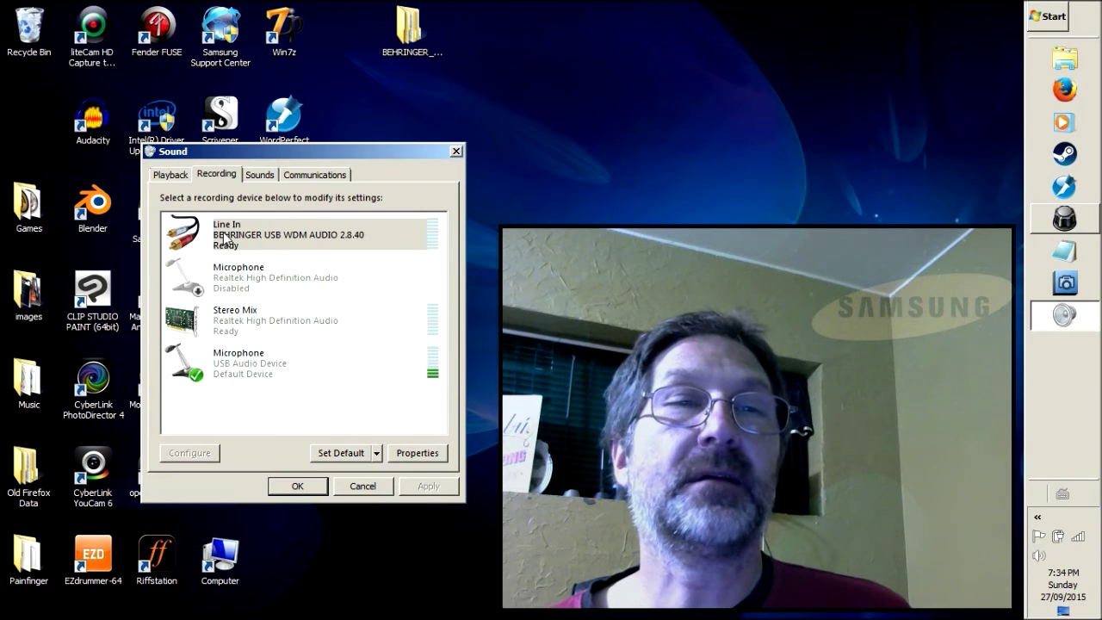
left_click(248, 241)
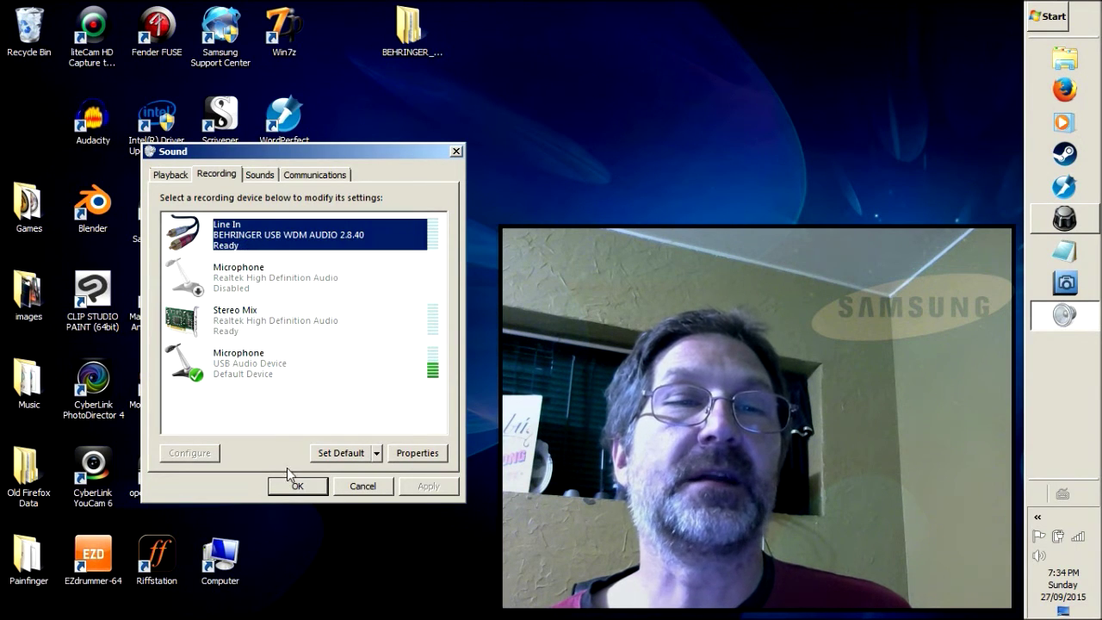
left_click(297, 487)
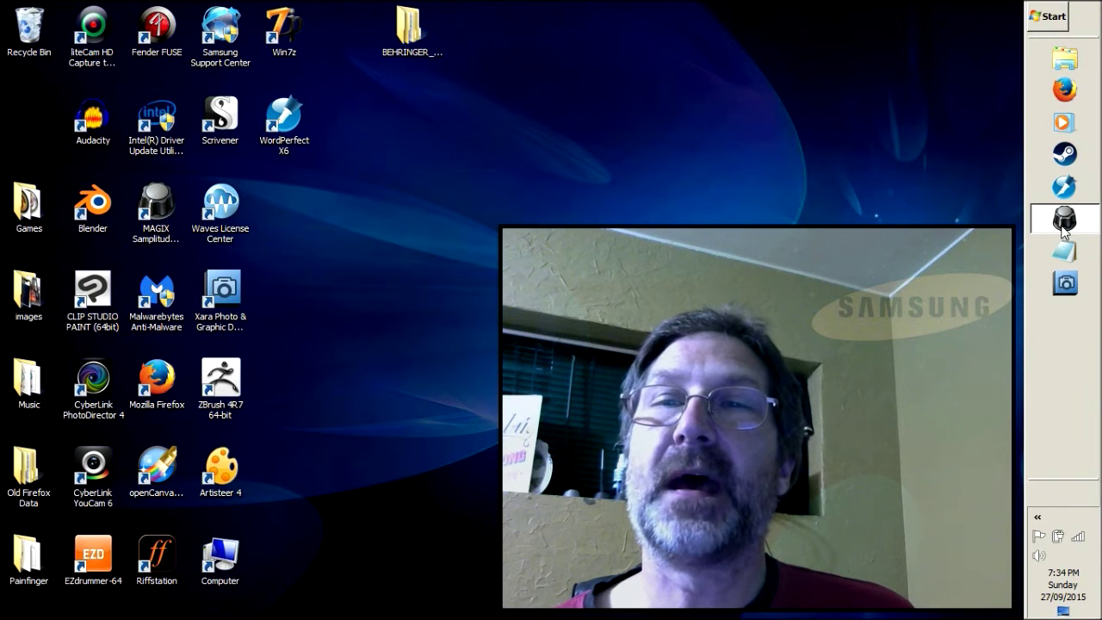
Switch to MAGIX Samplitude Music Studio 2015 and open the System/Global Audio Options, placing the dialog near the window's edge.
mouse_move(1065, 226)
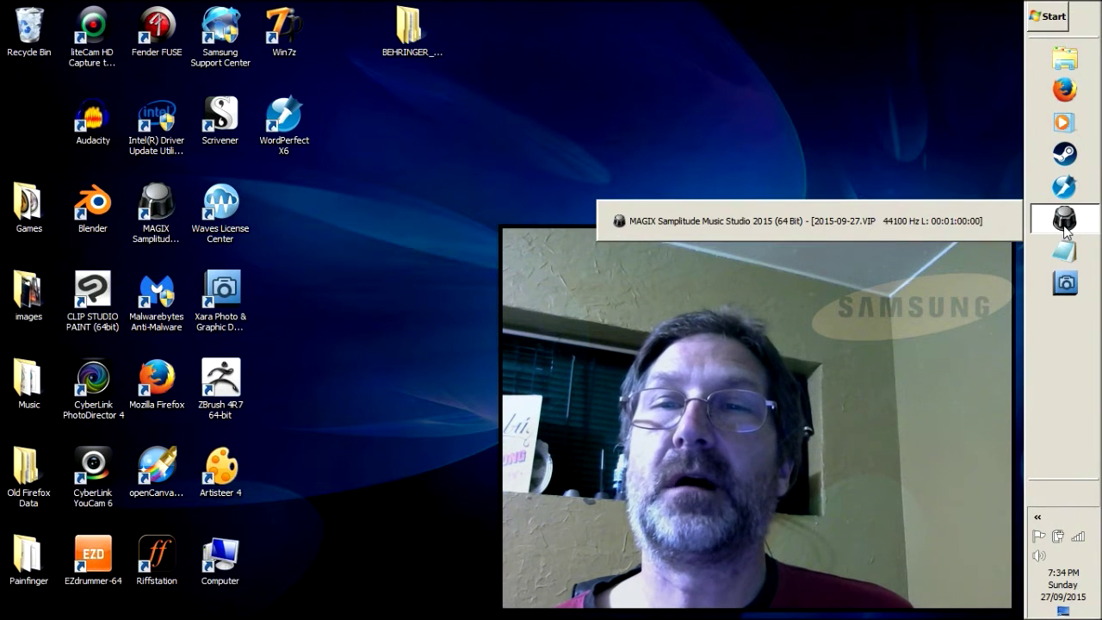
double_click(943, 222)
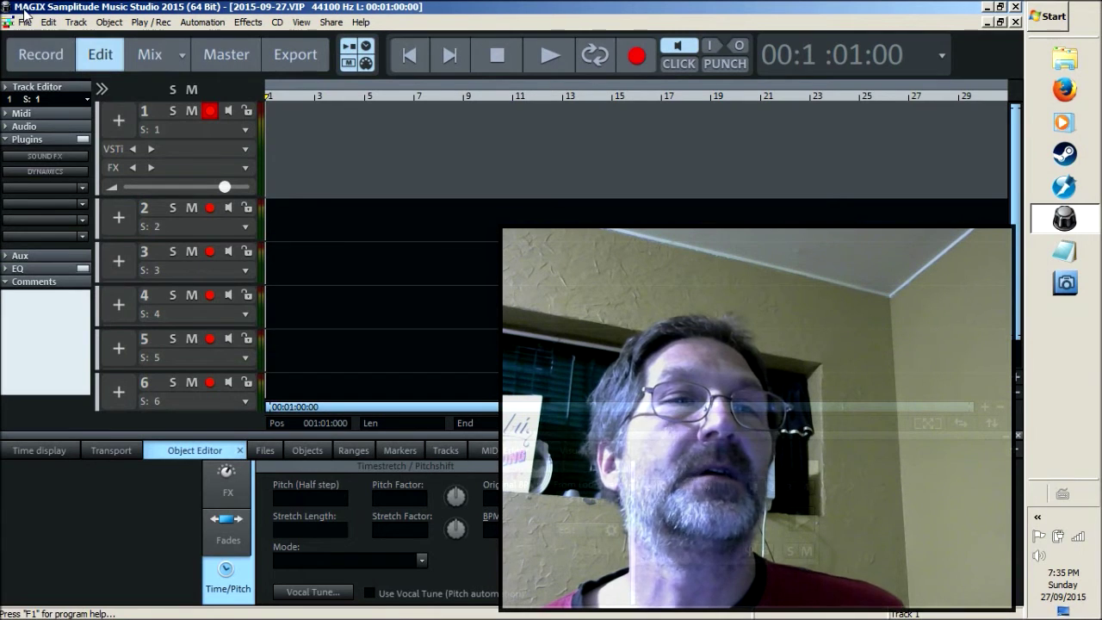
key("y")
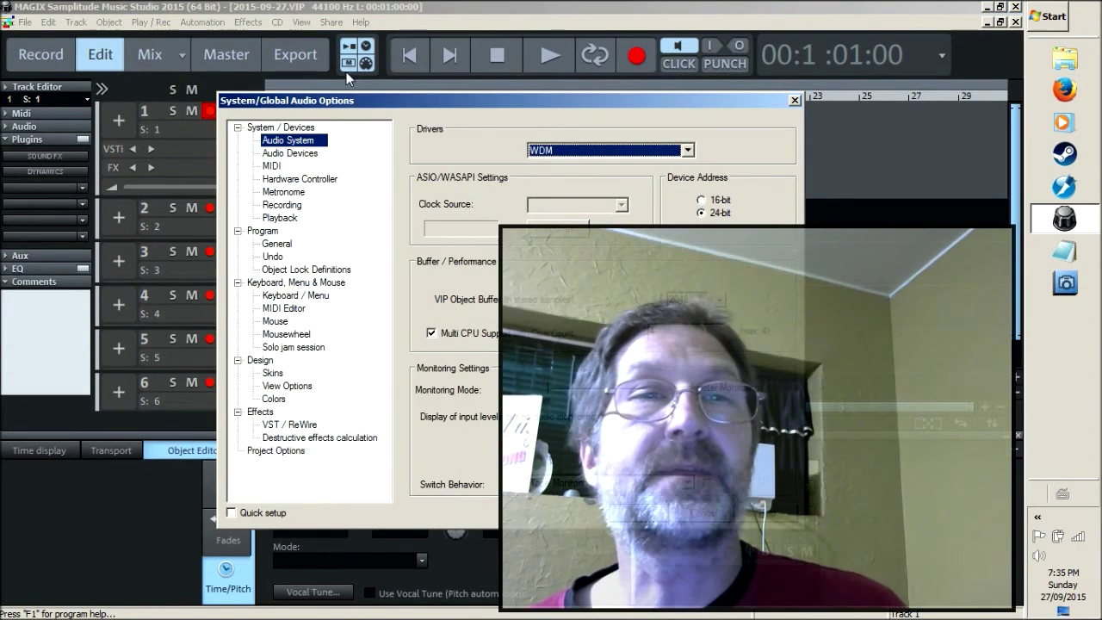
left_click_drag(488, 100, 314, 43)
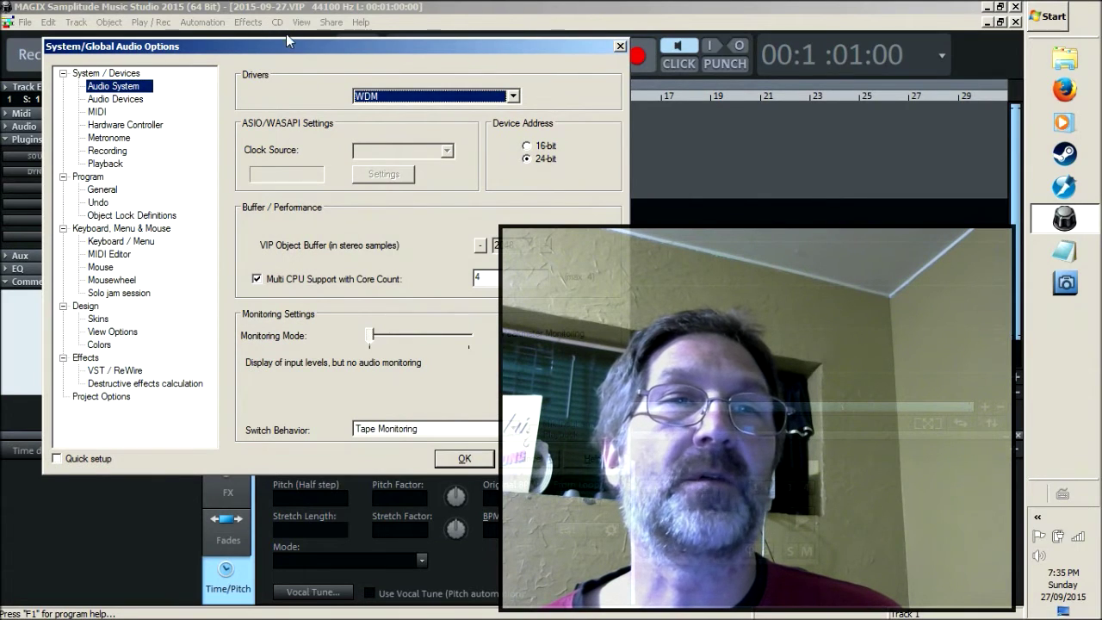
left_click_drag(293, 49, 280, 48)
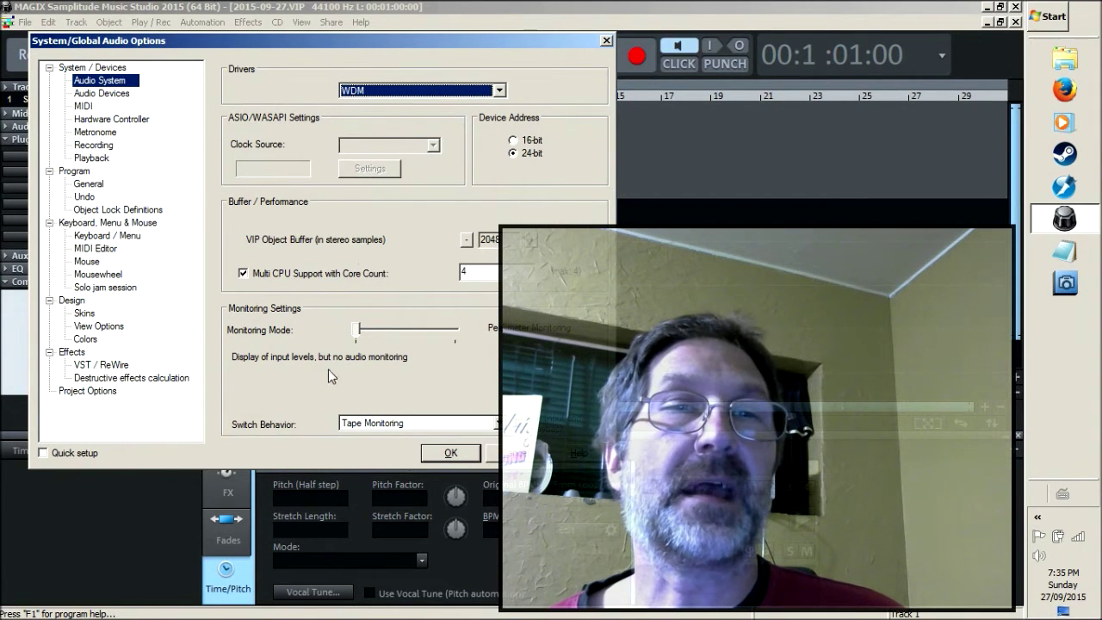
left_click_drag(321, 40, 309, 38)
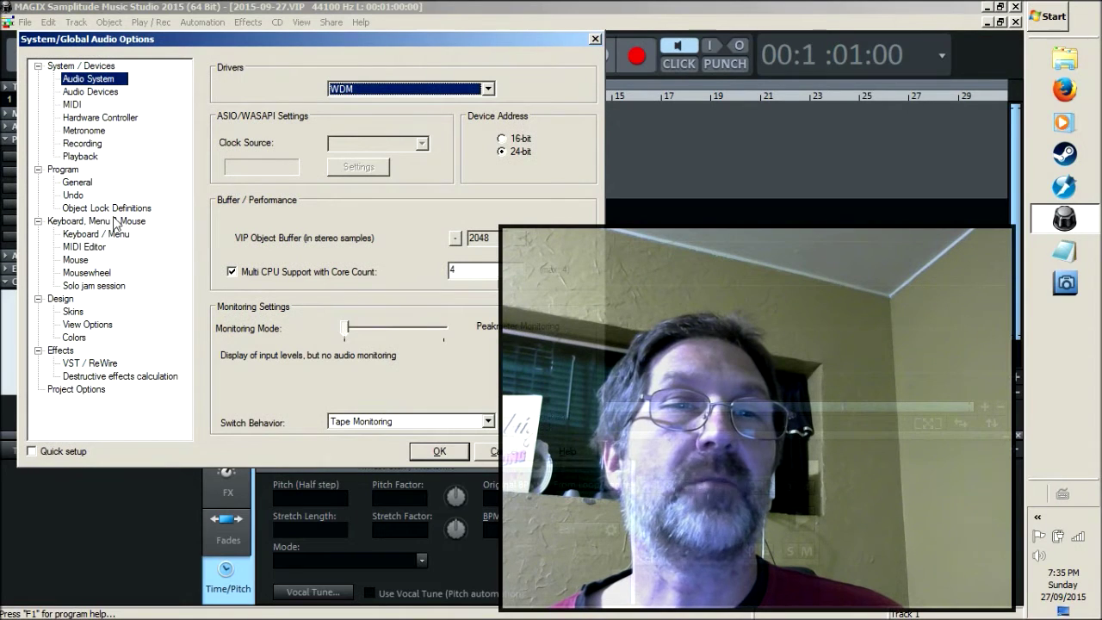
Enable the Line In (BEHRINGER USB WDM AUDI) 3+4 and 5+6 recording inputs in the audio device settings.
left_click(92, 92)
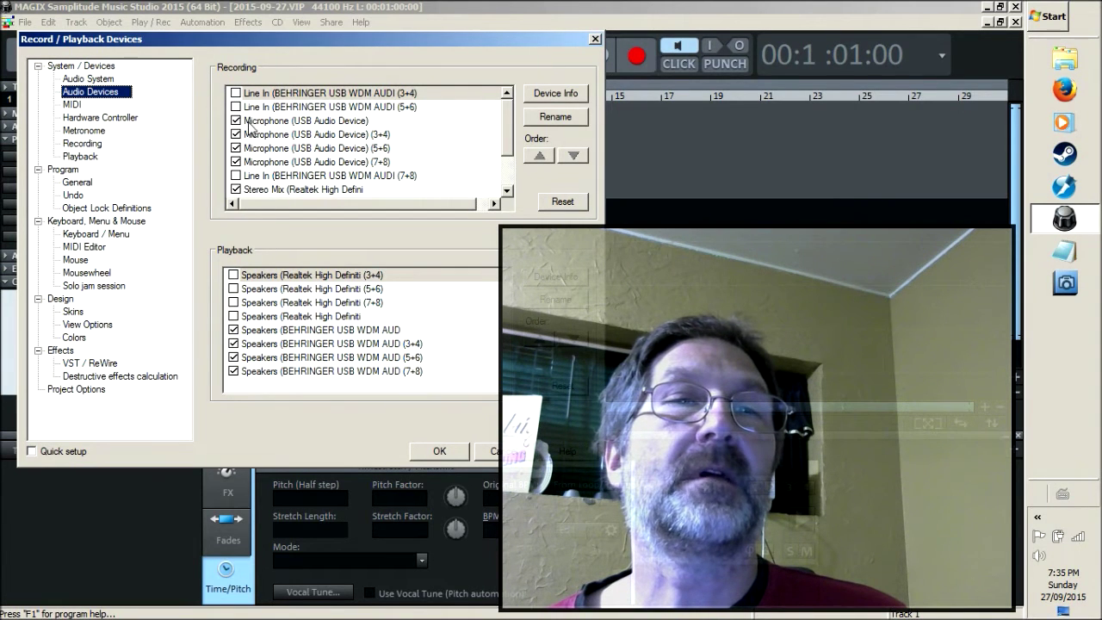
left_click(509, 165)
left_click(510, 99)
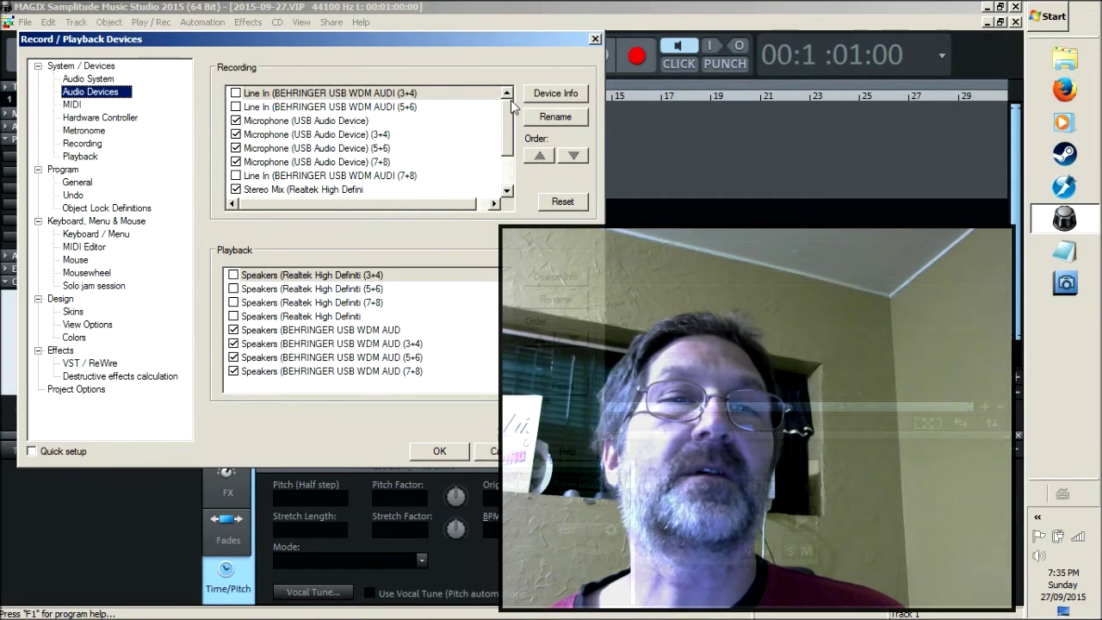
left_click(235, 93)
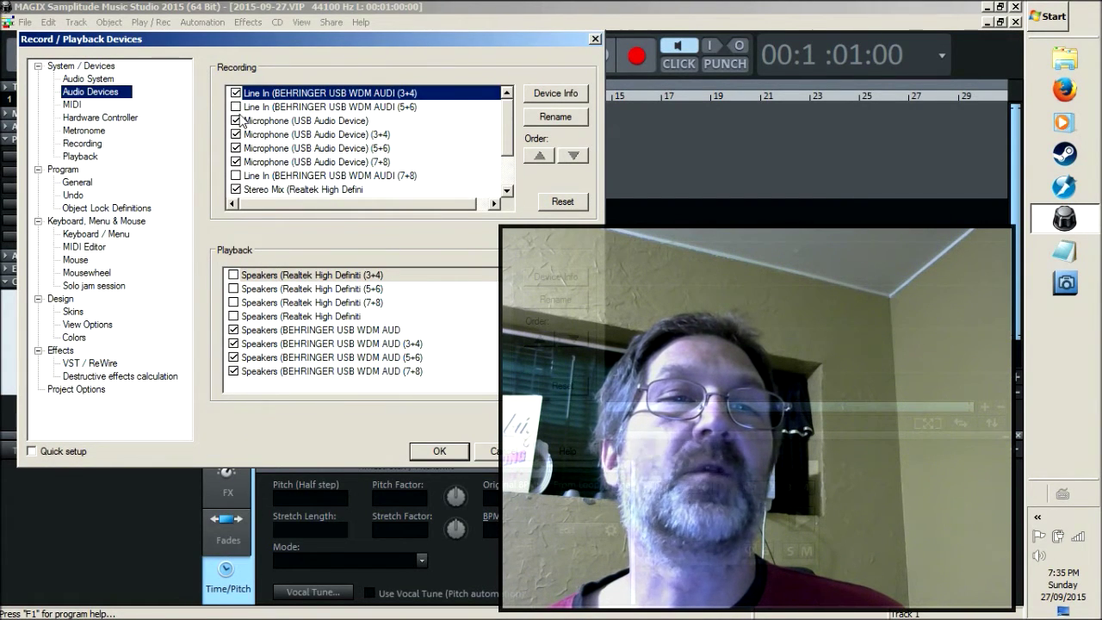
left_click(236, 107)
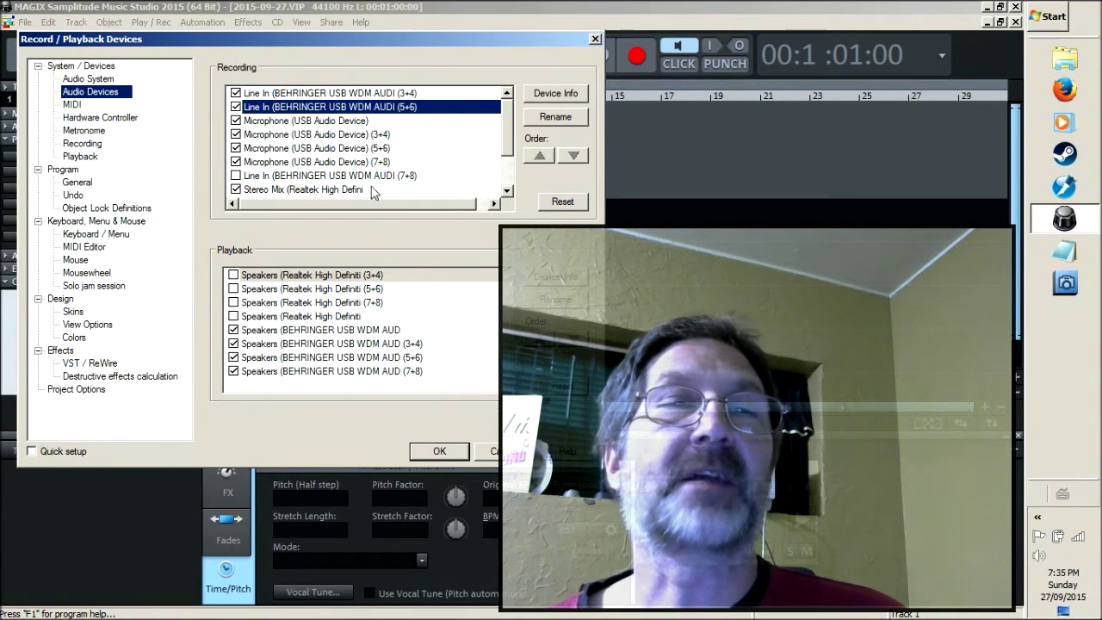
Disable all four Microphone (USB Audio Device) recording inputs and enable Line In (BEHRINGER USB WDM AUDI) (7+8).
left_click(236, 121)
left_click(236, 135)
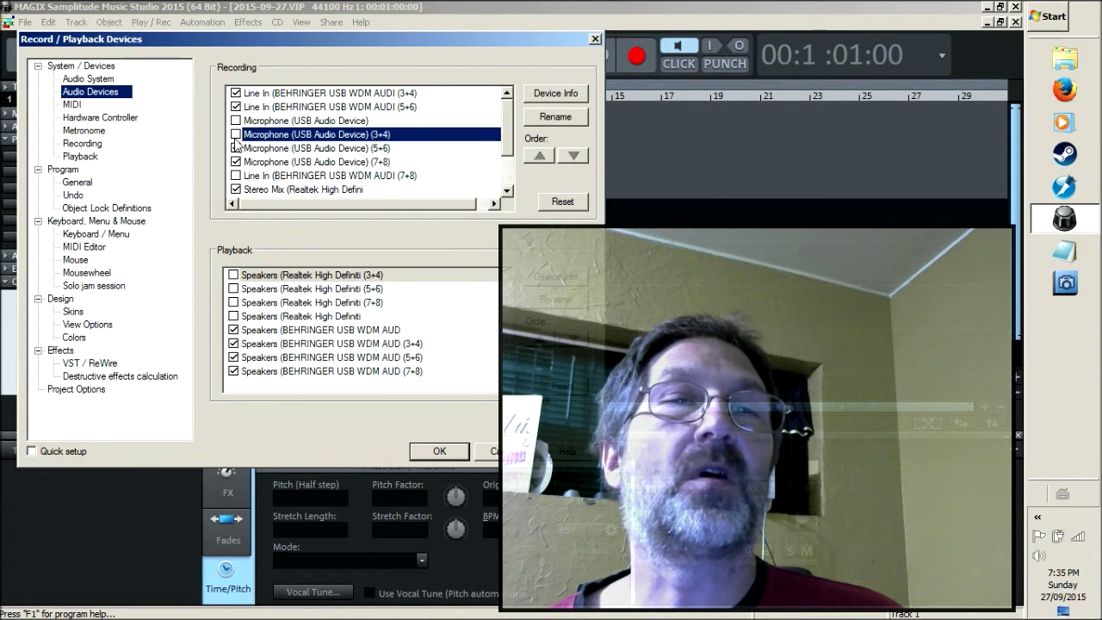
left_click(236, 148)
left_click(236, 162)
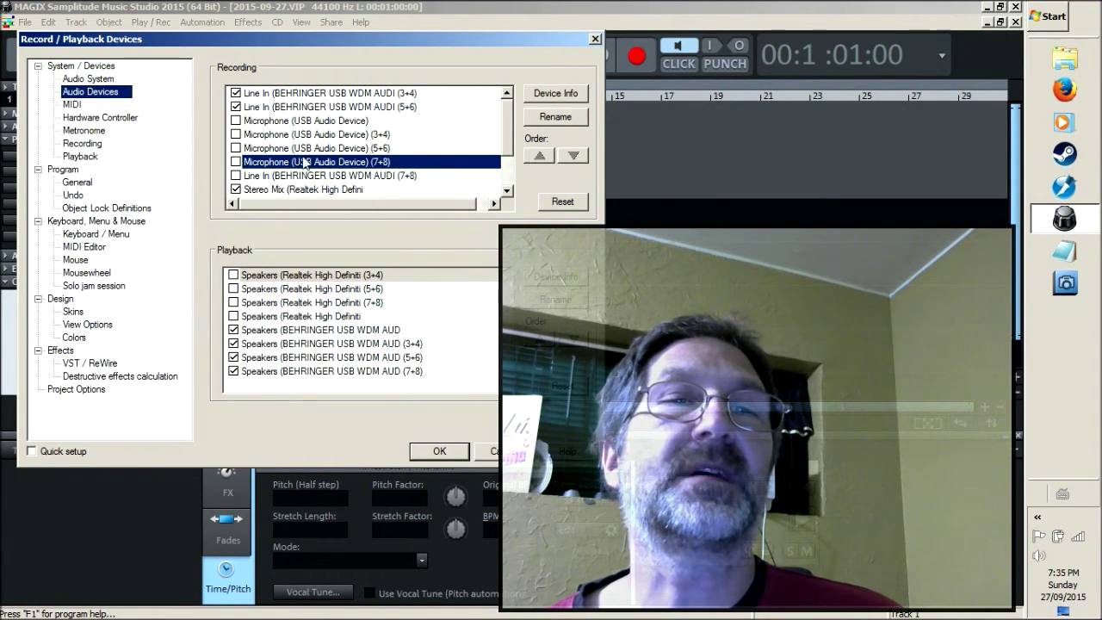
scroll(405, 174, "down", 1)
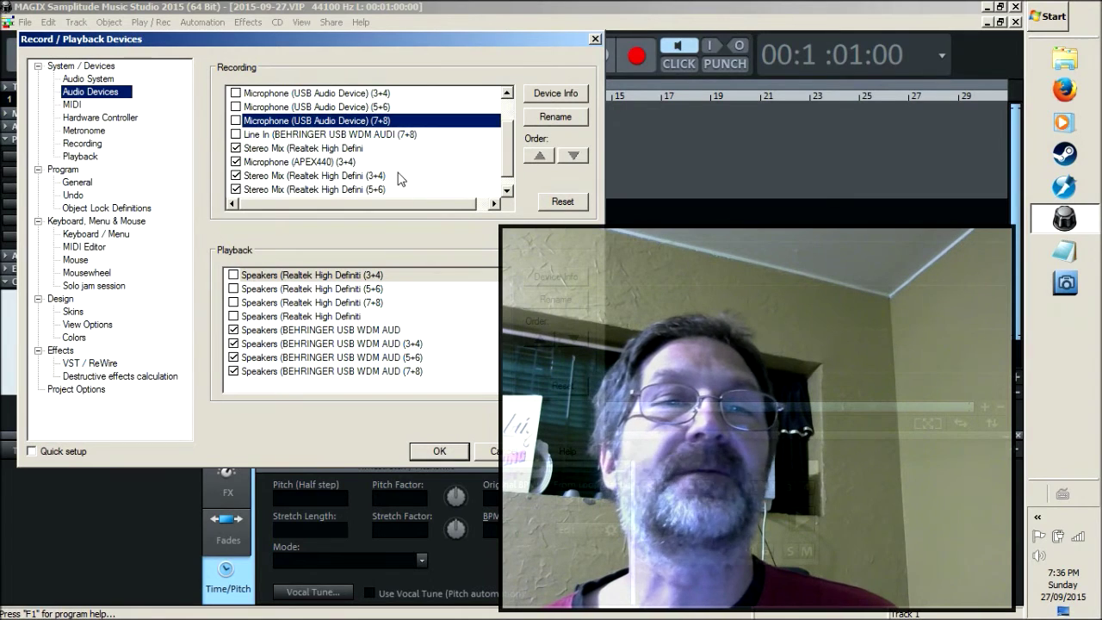
left_click(236, 135)
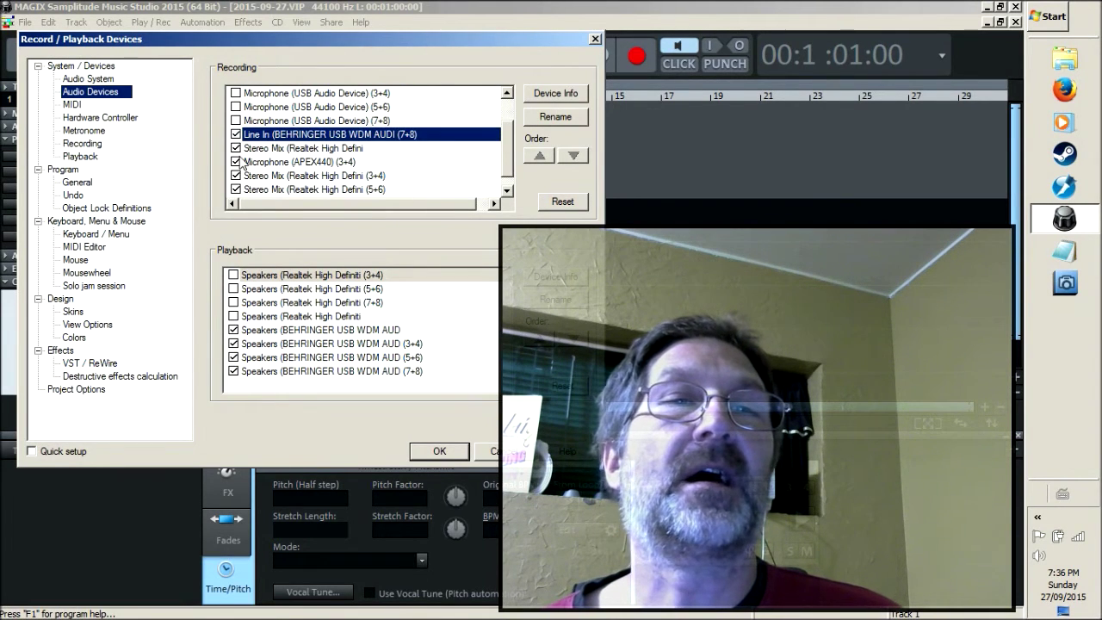
Disable all four Stereo Mix (Realtek High Defini) recording inputs and the Microphone (APEX440) (3+4) input.
left_click(236, 148)
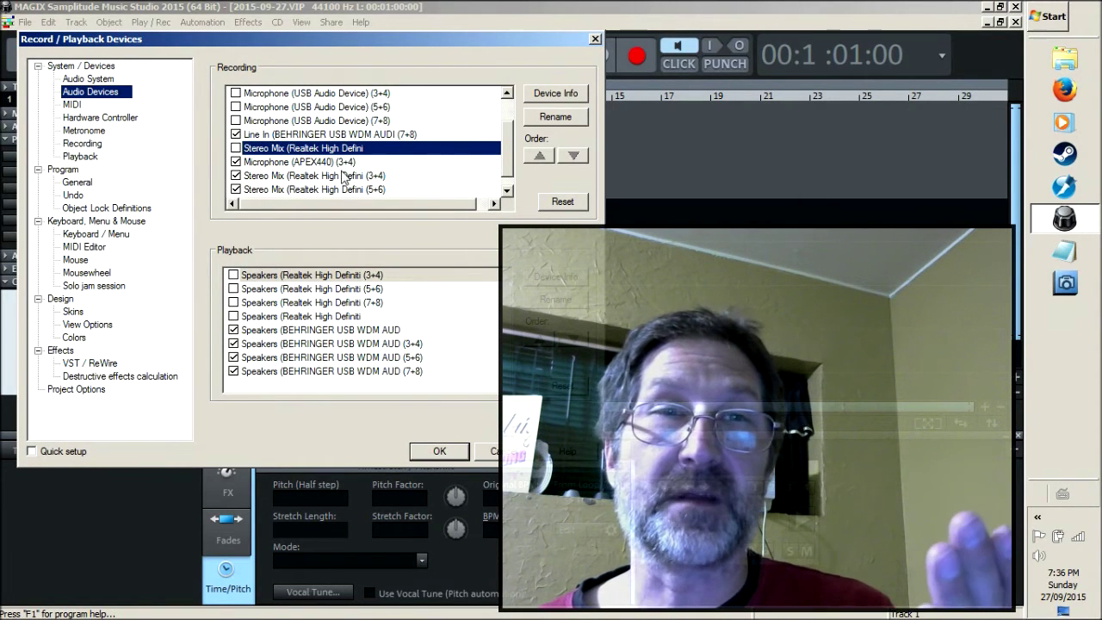
left_click(236, 148)
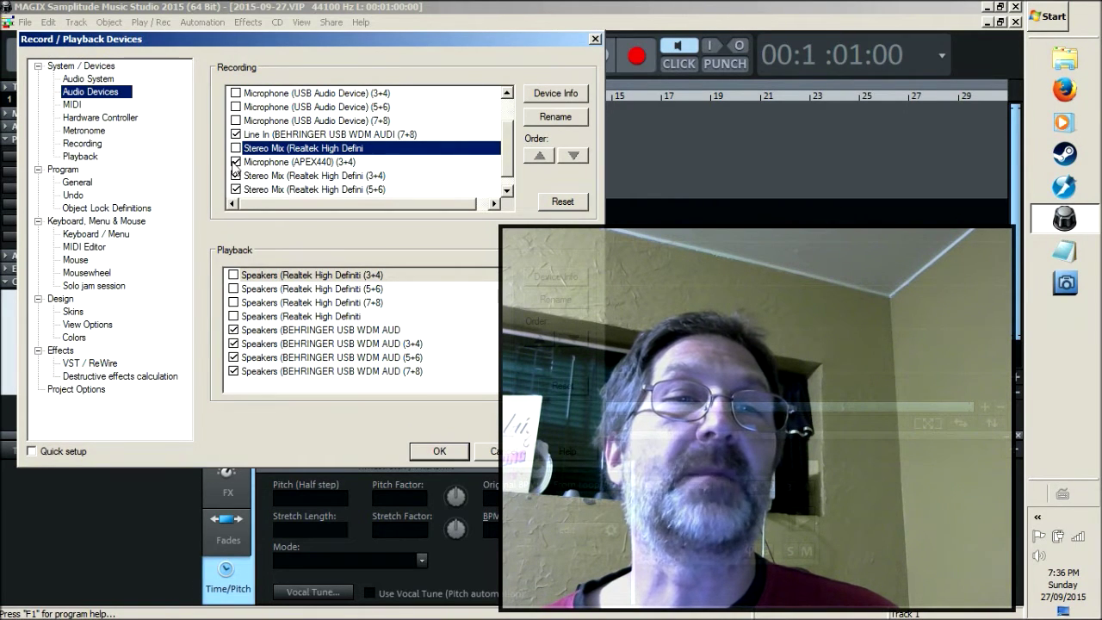
left_click(238, 162)
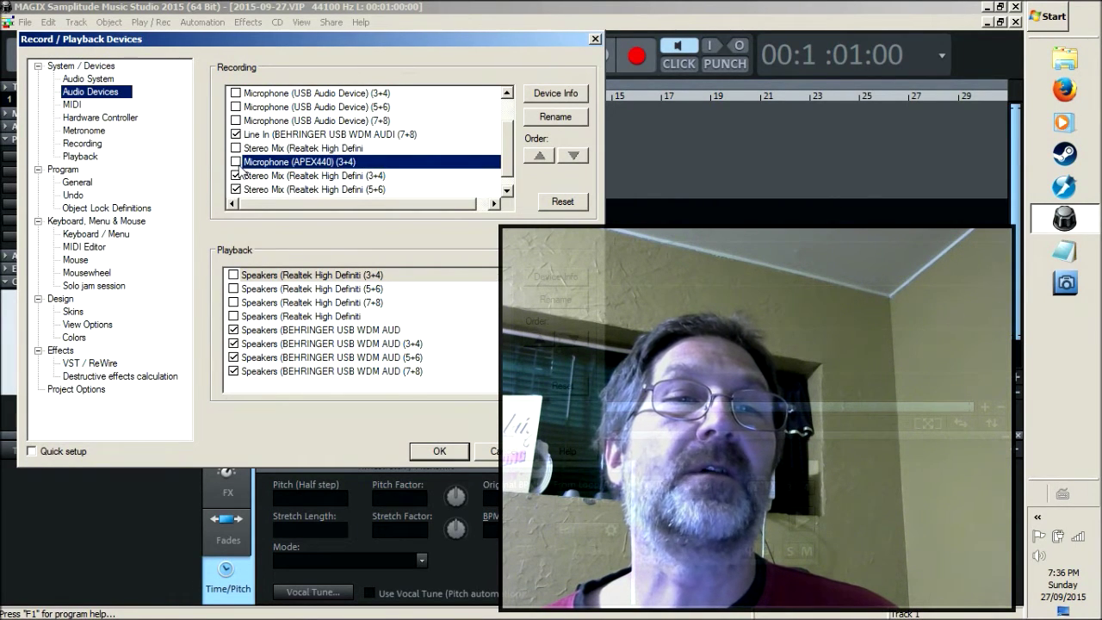
left_click(238, 176)
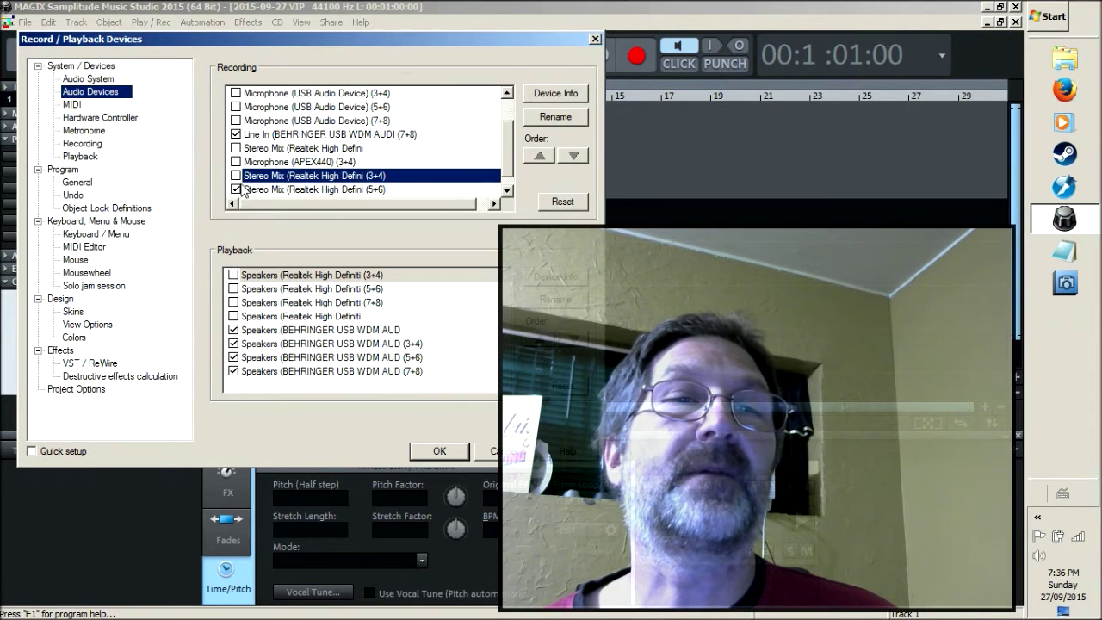
left_click(236, 190)
scroll(291, 166, "down", 1)
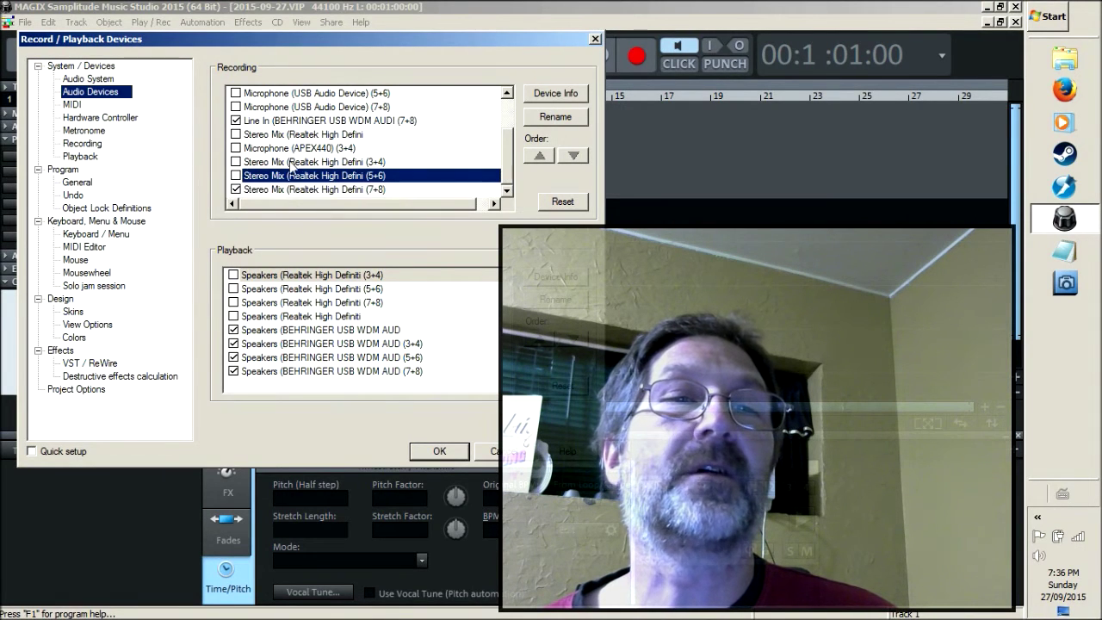
left_click(236, 189)
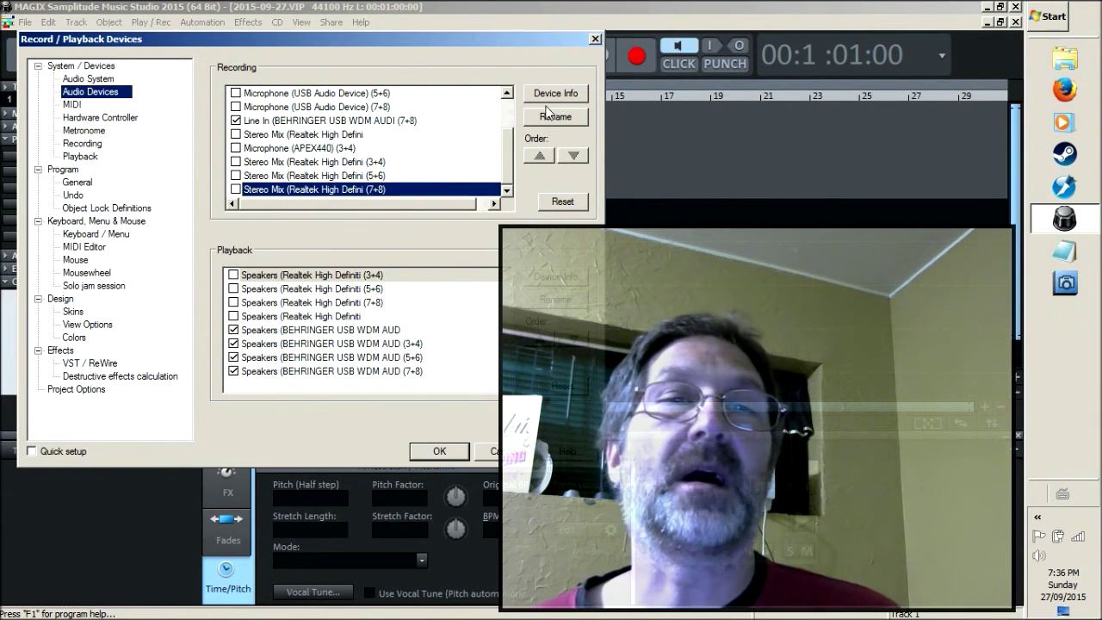
scroll(445, 230, "up", 2)
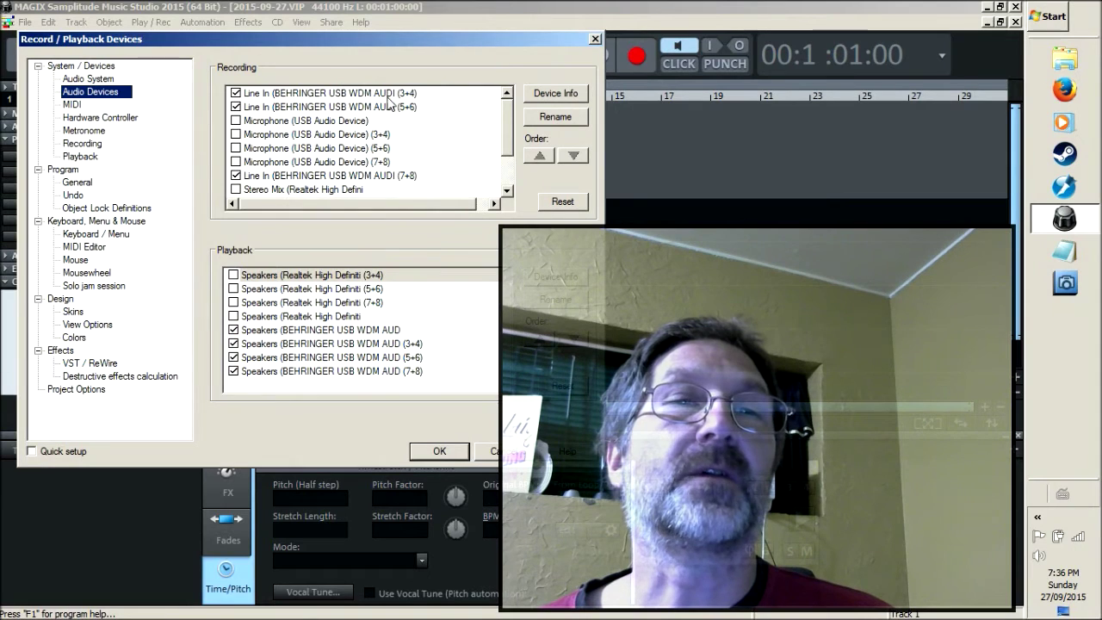
Enable the unnumbered Speakers (Realtek High Definiti) playback output and apply the audio device settings.
scroll(391, 107, "down", 3)
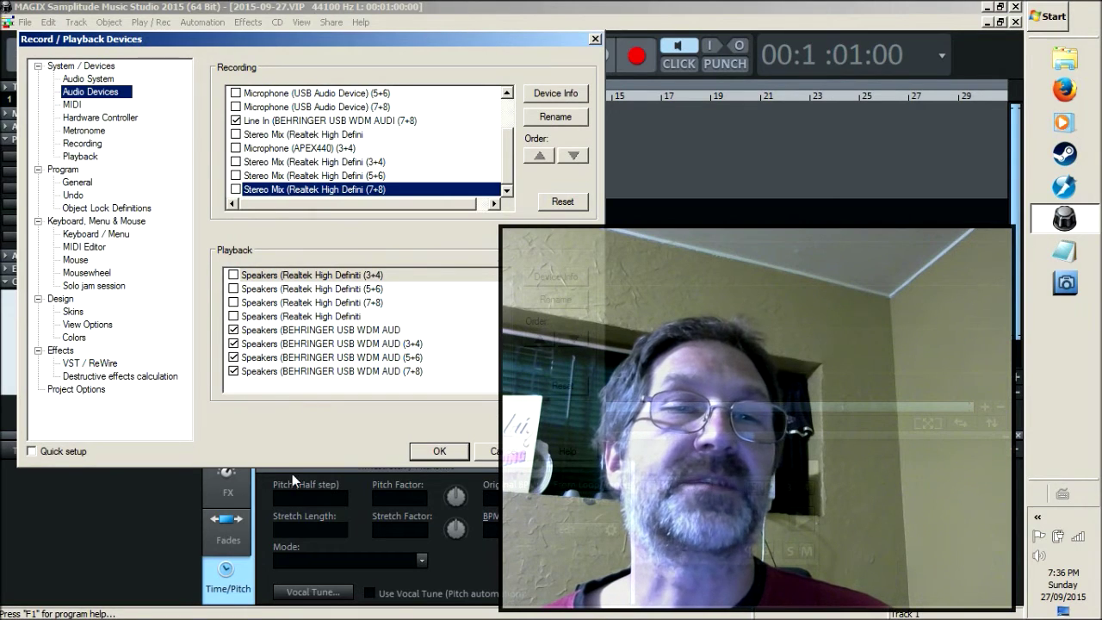
left_click(233, 316)
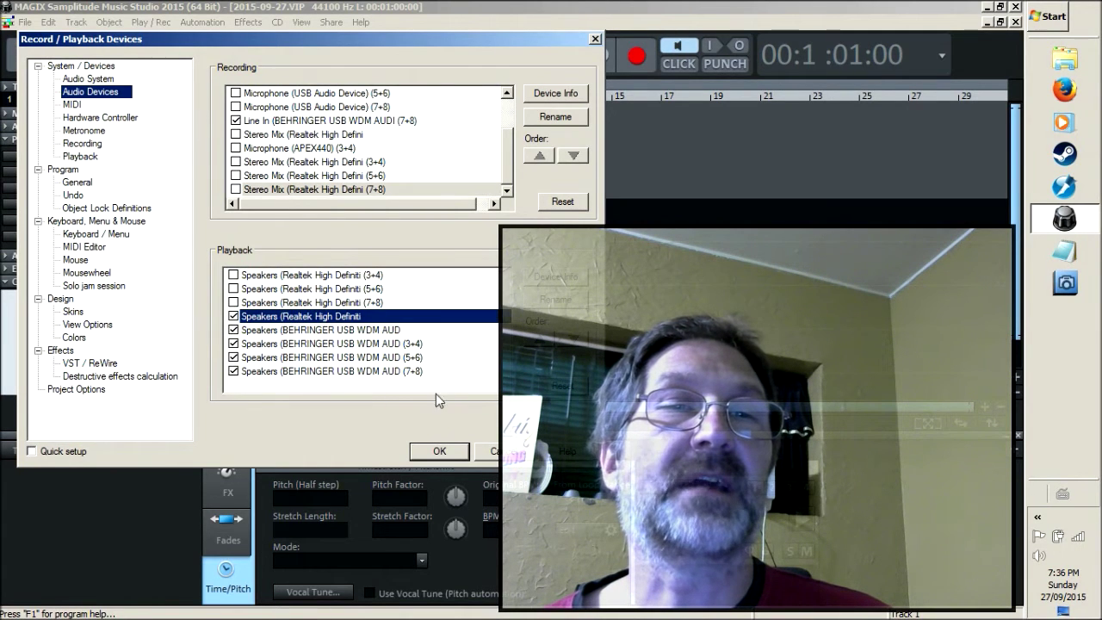
left_click_drag(409, 40, 402, 29)
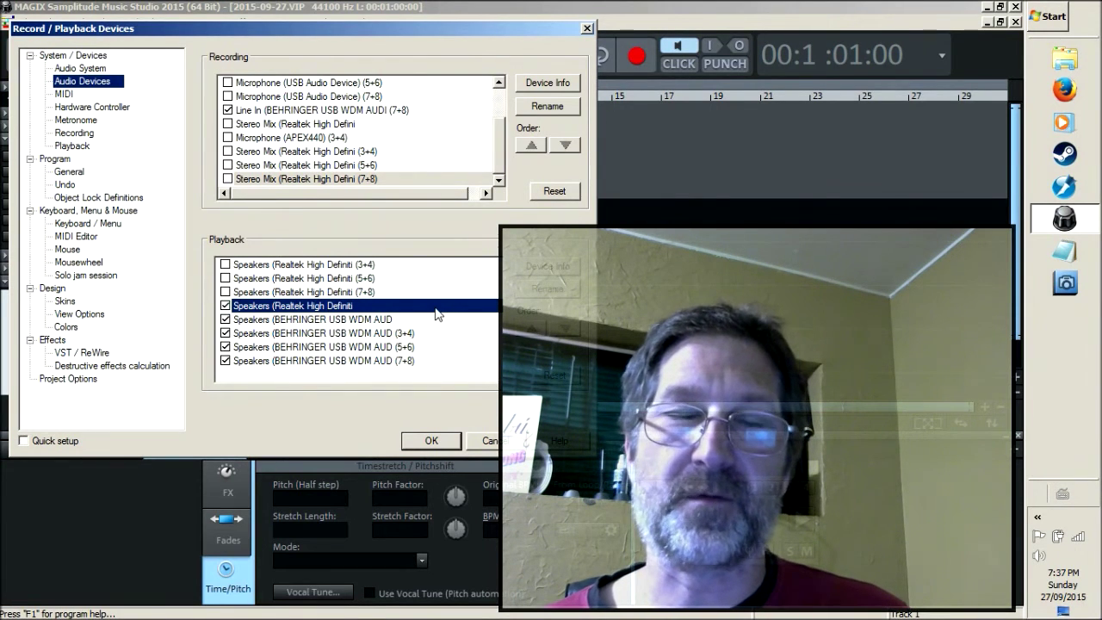
left_click(459, 41)
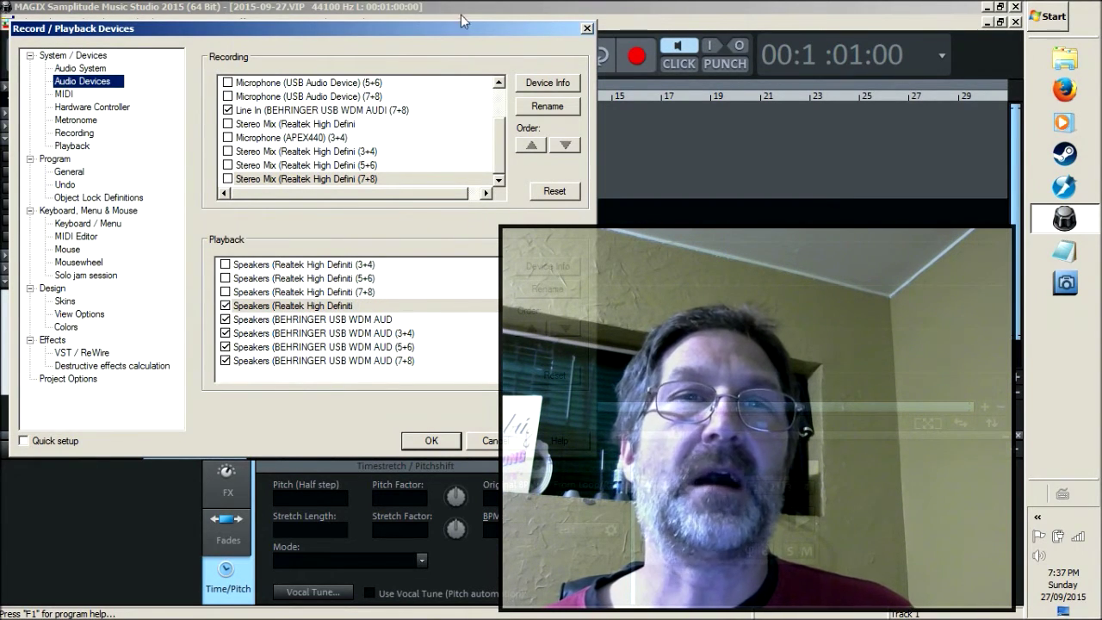
left_click_drag(474, 31, 418, 29)
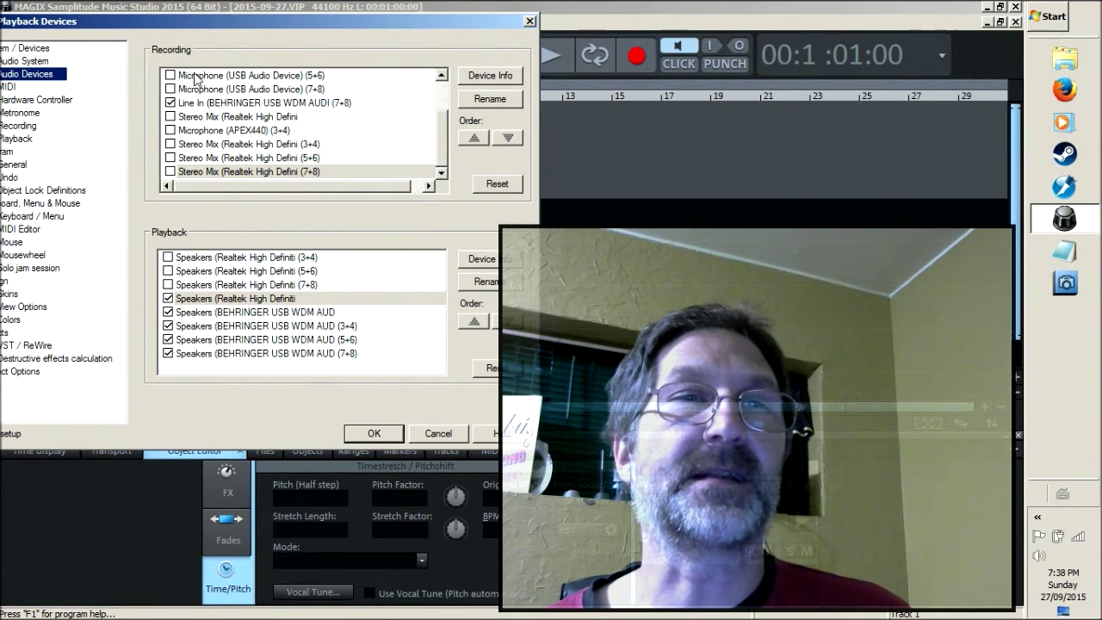
left_click_drag(436, 24, 472, 24)
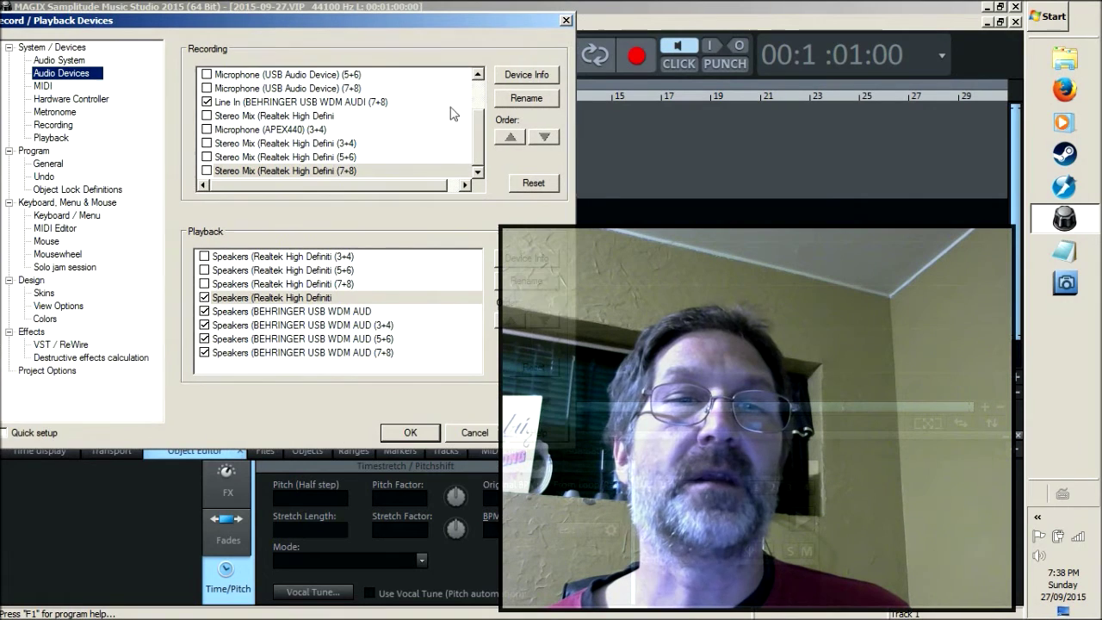
left_click(411, 433)
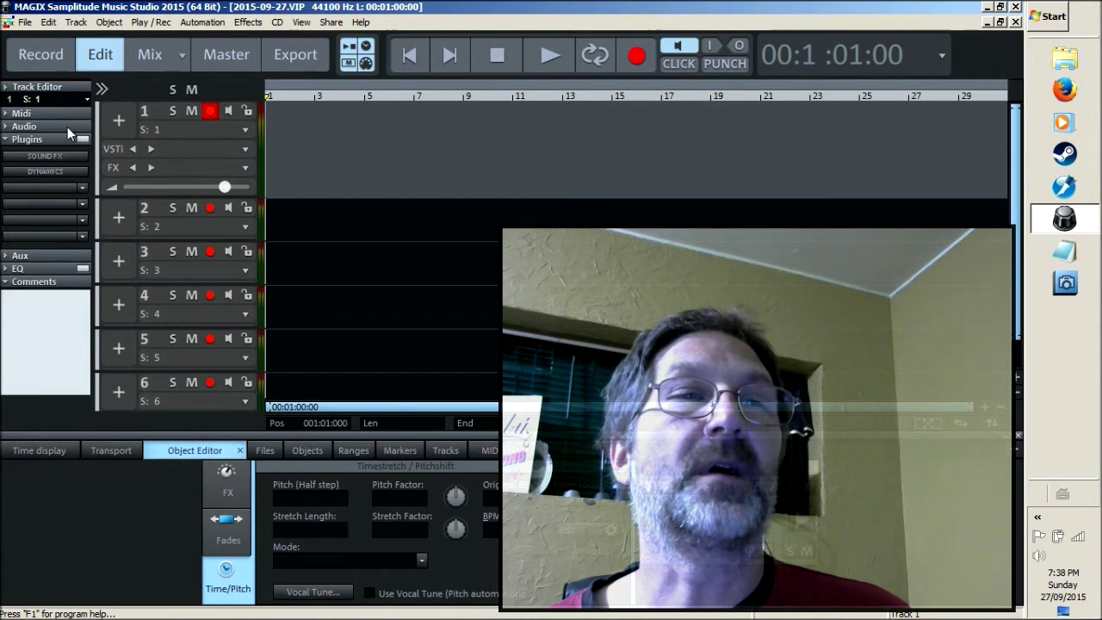
Set track 1's playback output to Speakers (BEHRINGER USB WDM AUD), review its record device choices, and apply the track settings.
double_click(185, 133)
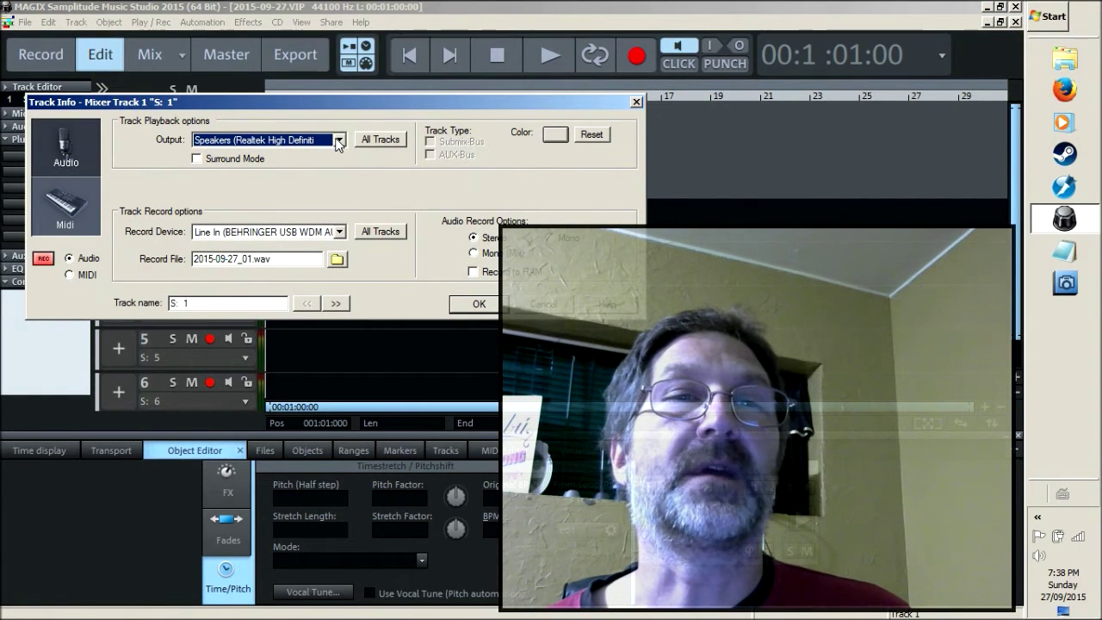
left_click(339, 141)
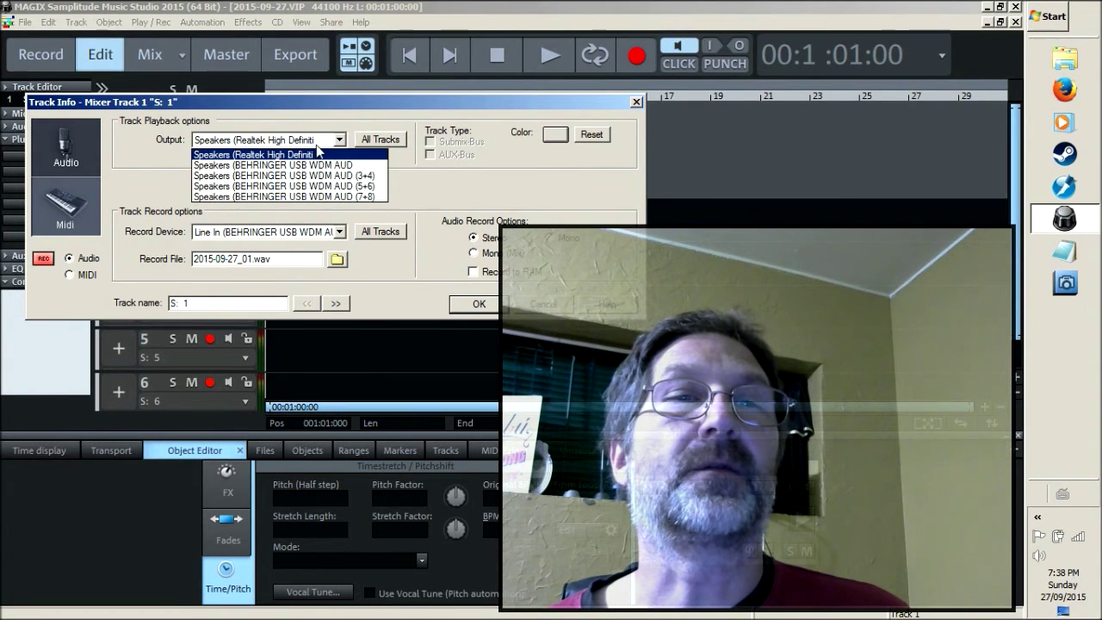
left_click(320, 165)
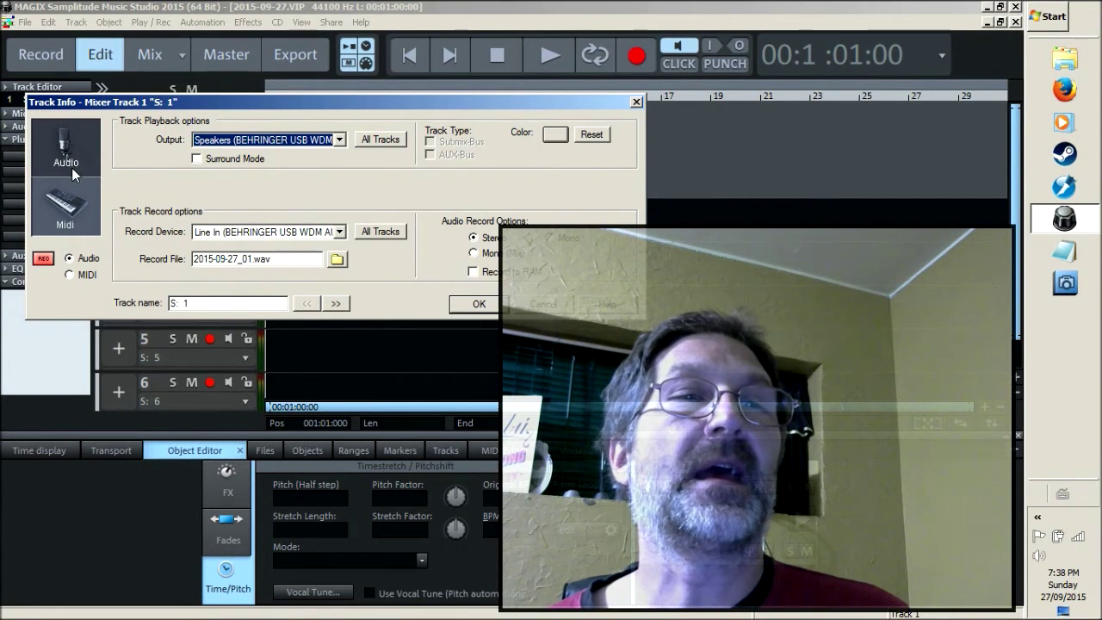
left_click(339, 232)
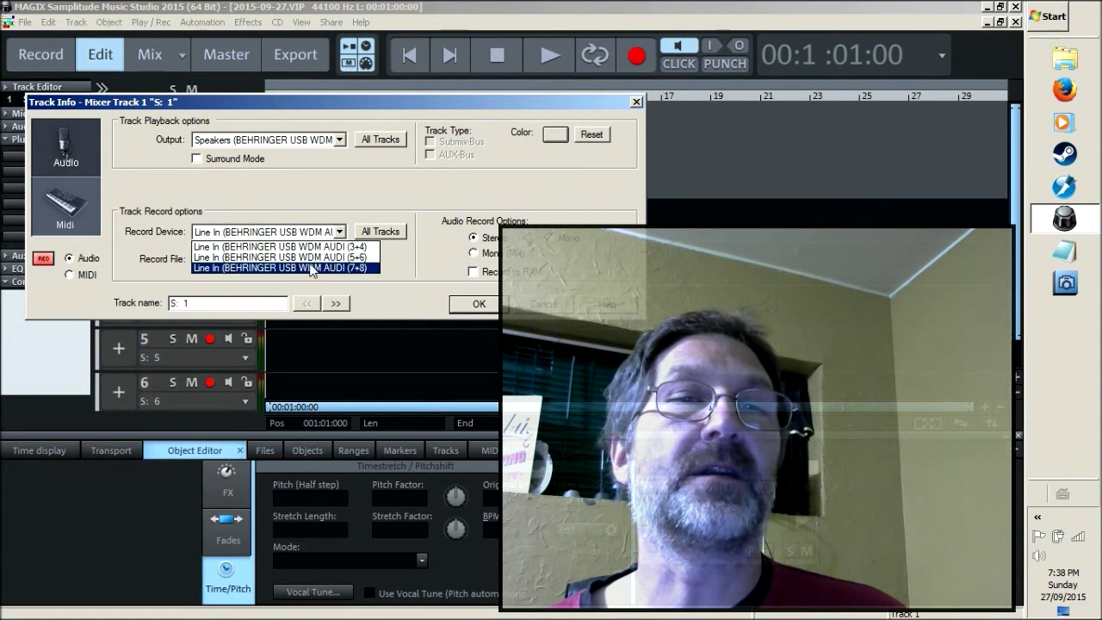
left_click(340, 195)
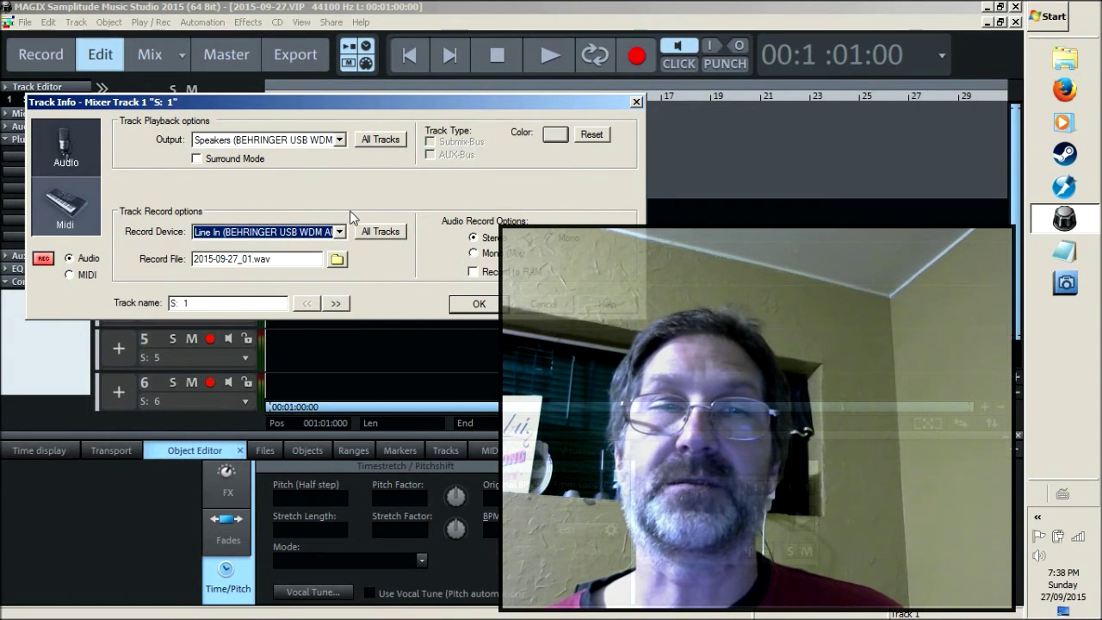
left_click(476, 310)
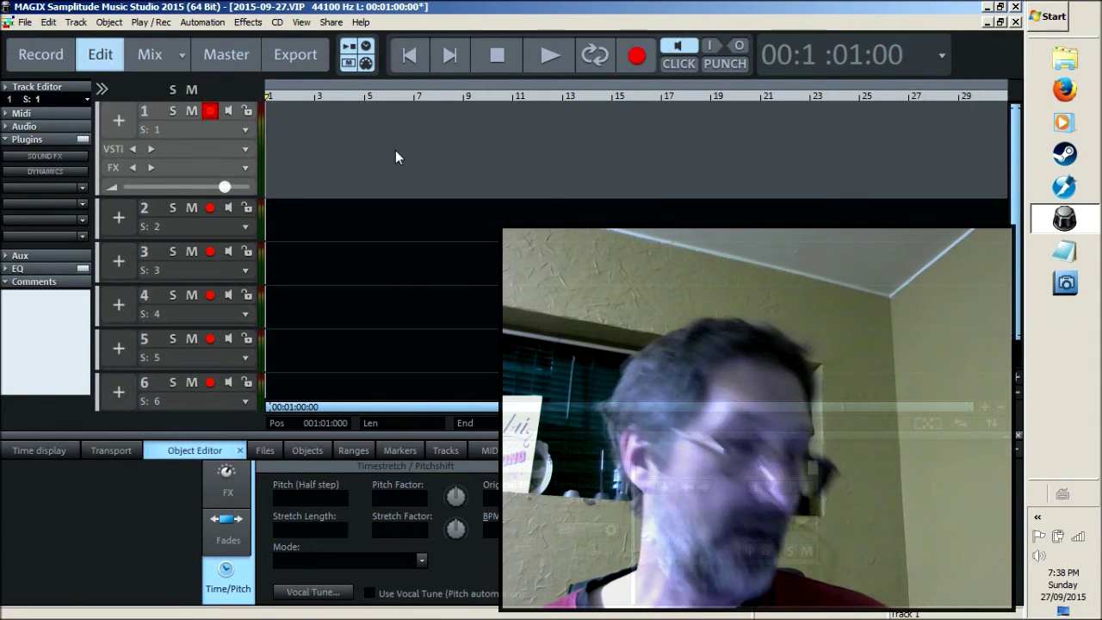
left_click(325, 224)
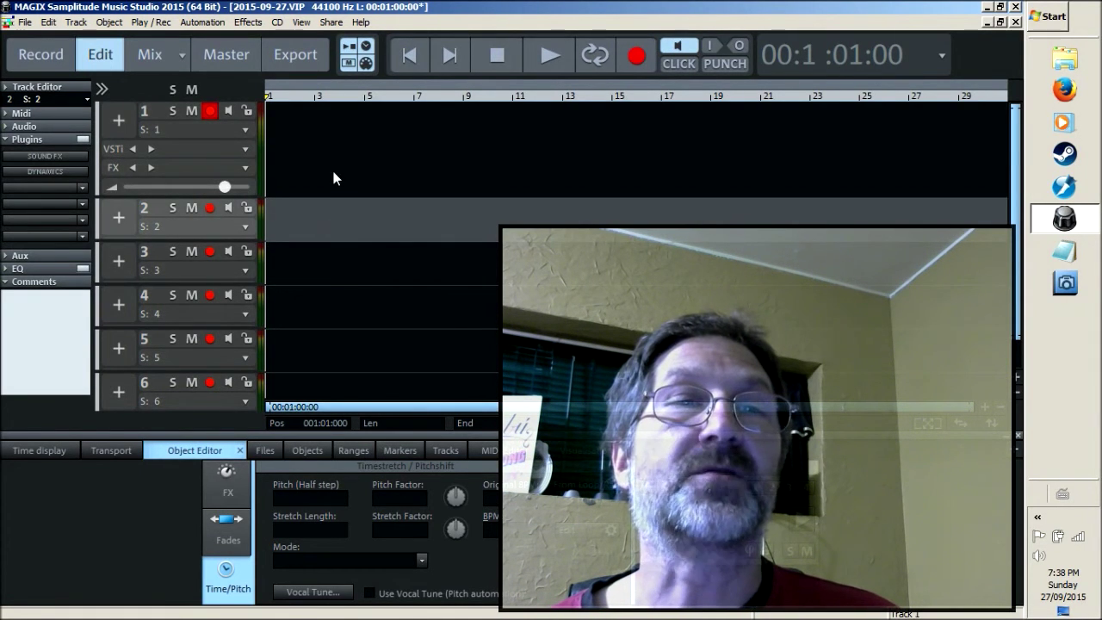
left_click(314, 261)
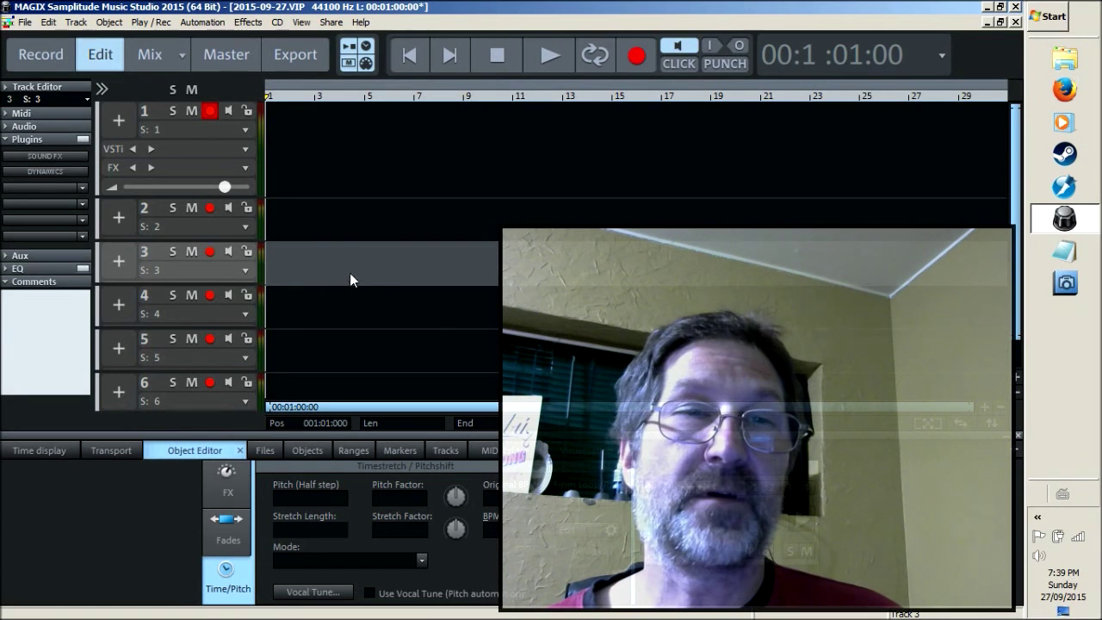
left_click(363, 152)
left_click(352, 226)
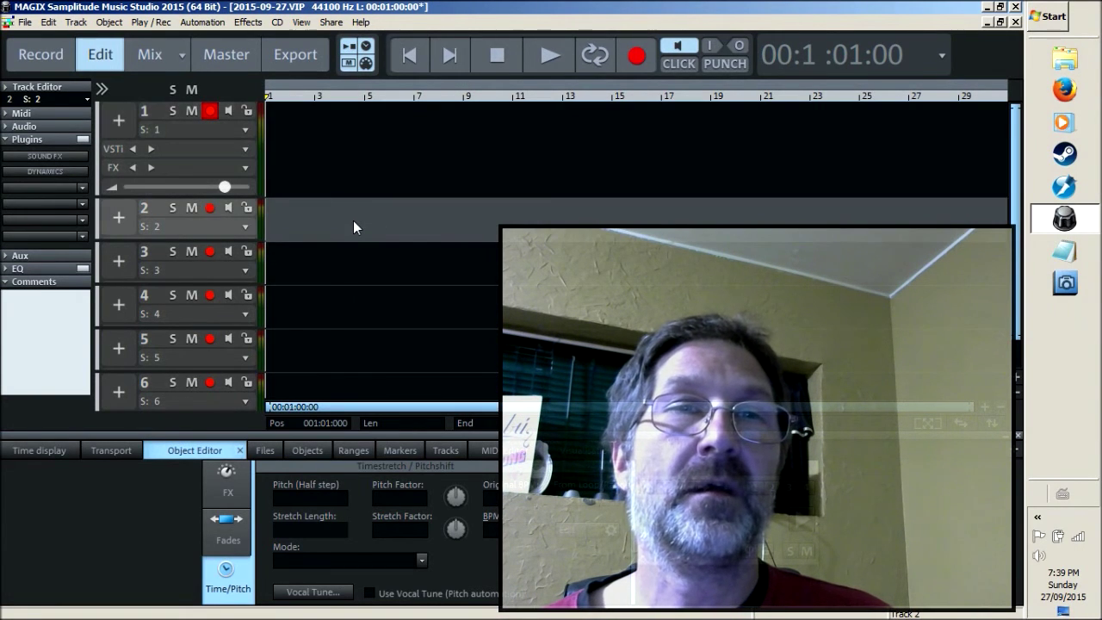
left_click(352, 270)
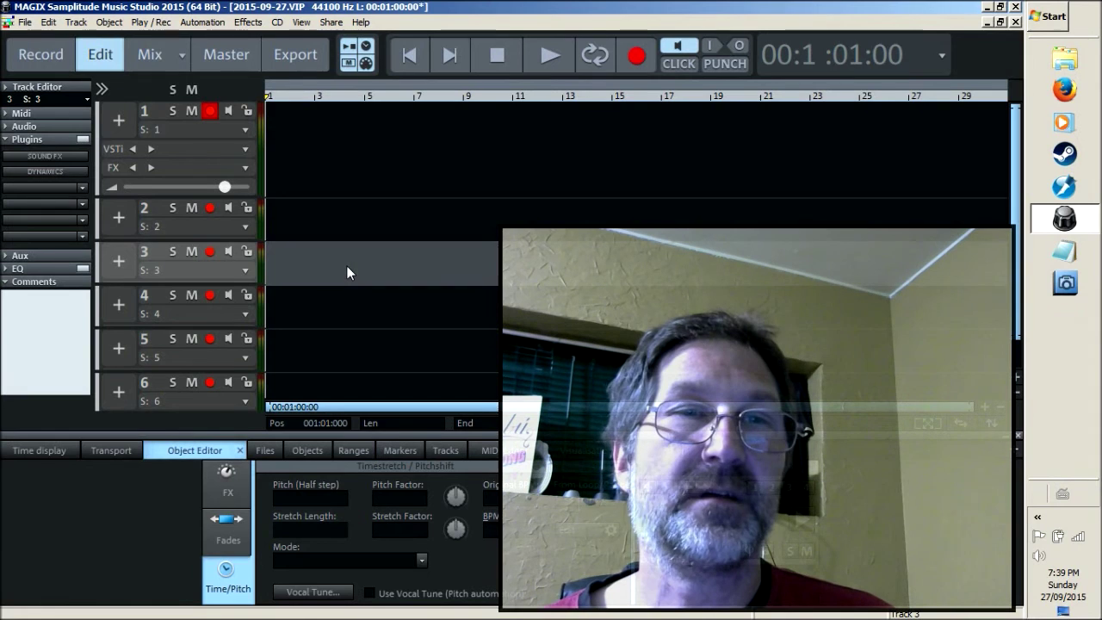
left_click(385, 155)
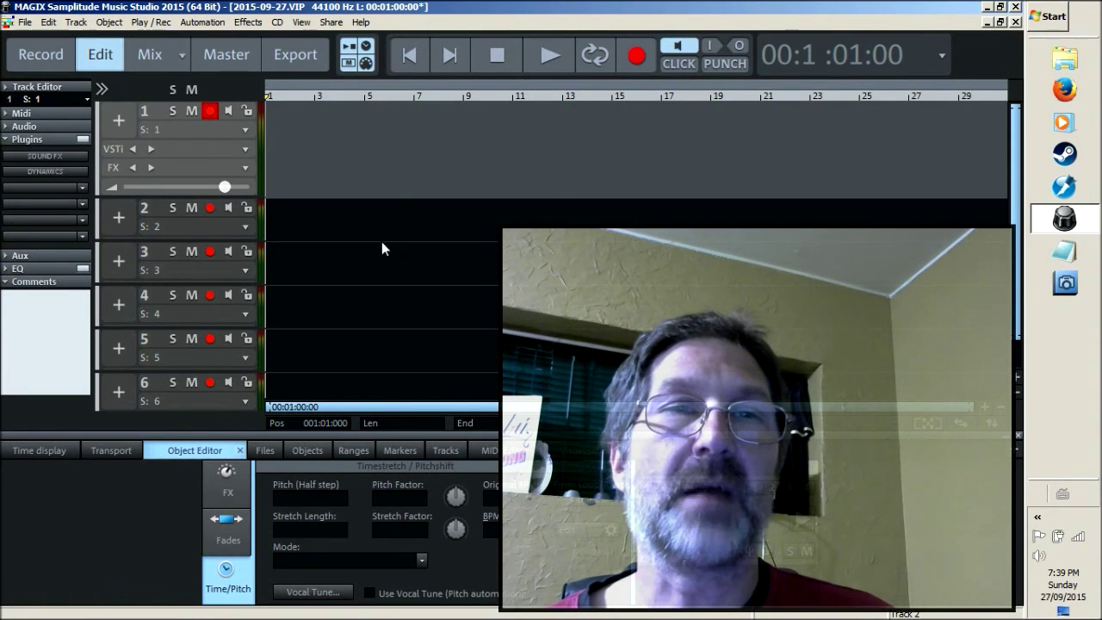
left_click(393, 232)
left_click(422, 273)
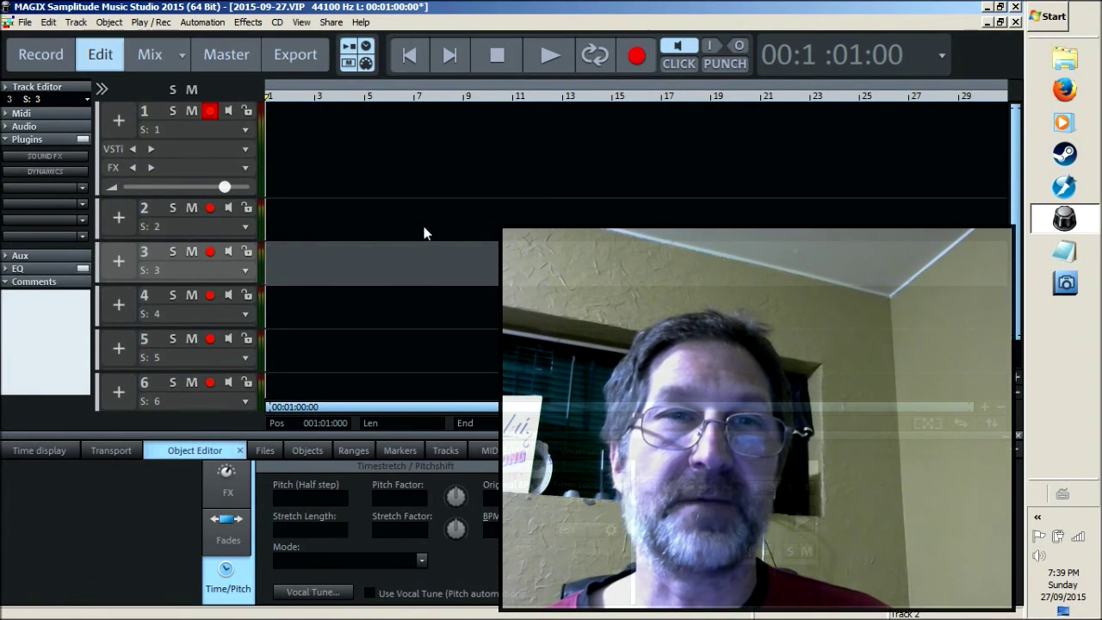
left_click(421, 239)
left_click(401, 144)
left_click(357, 219)
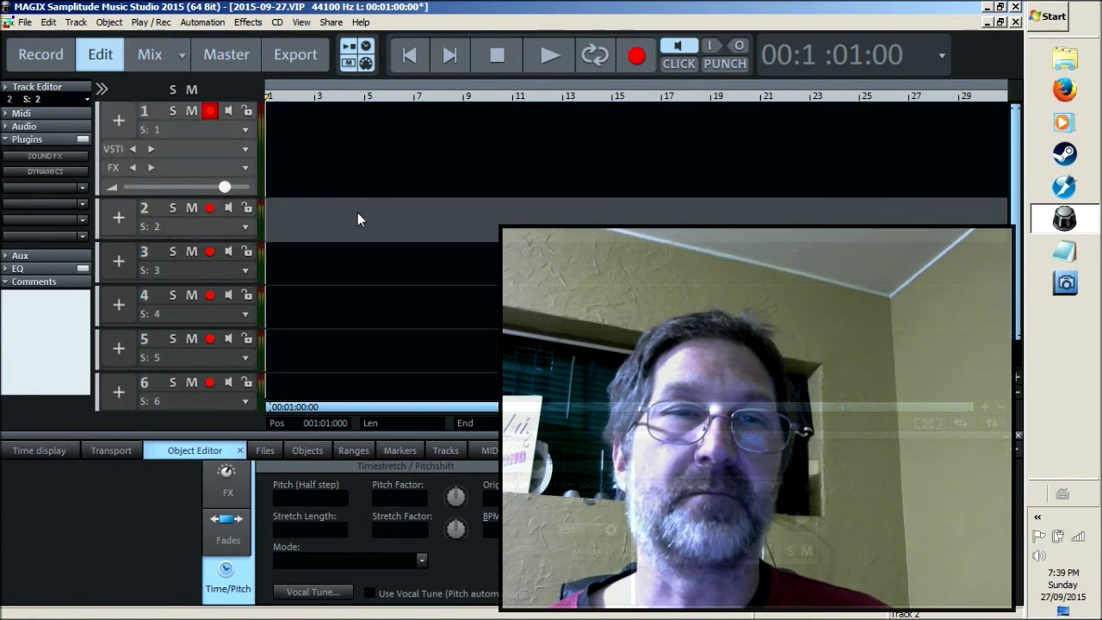
left_click(367, 277)
left_click(379, 148)
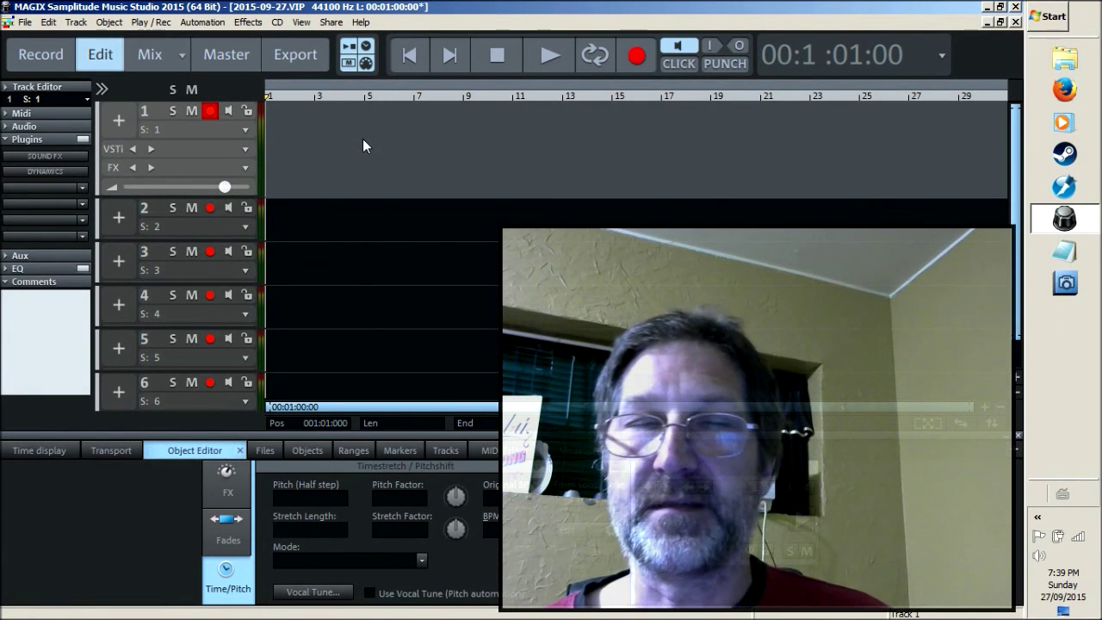